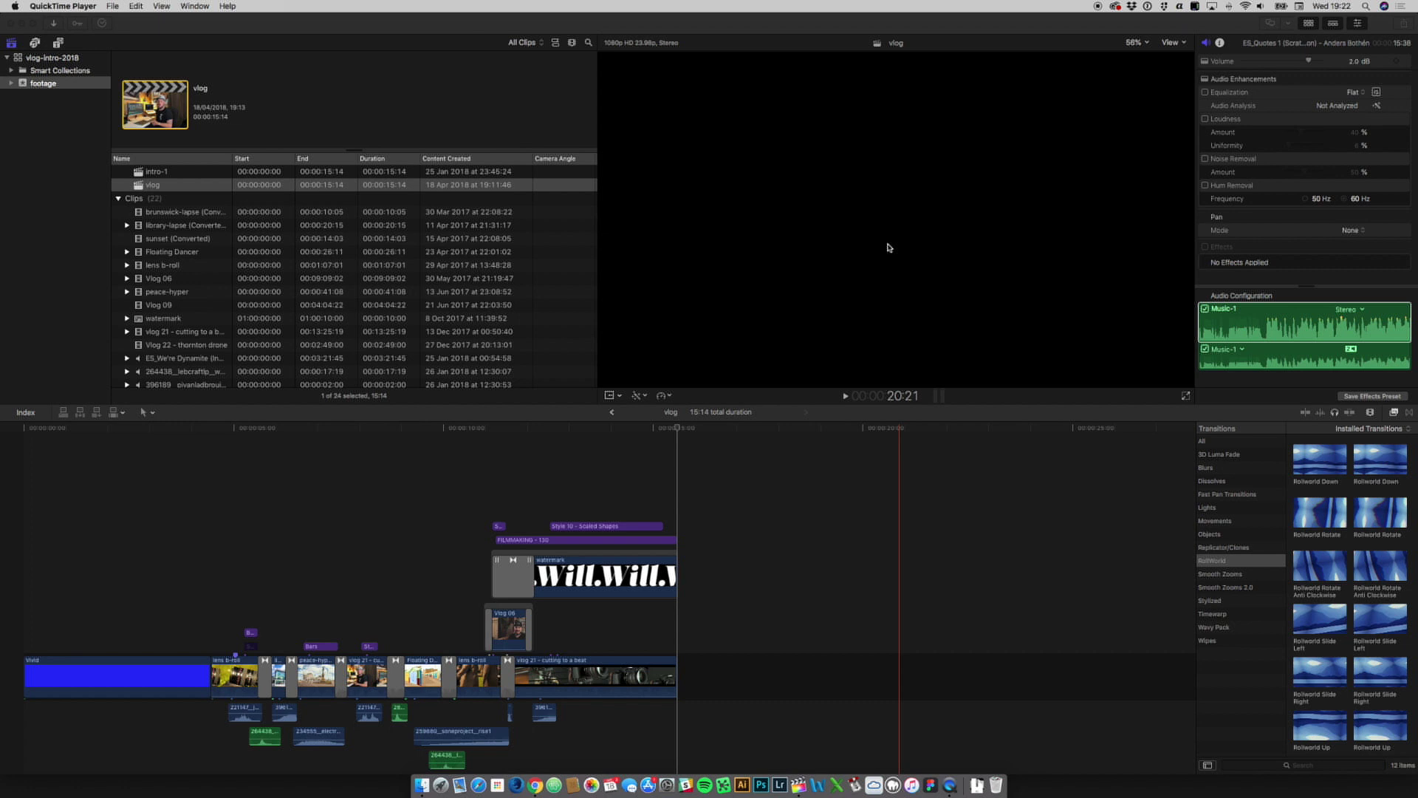
Park the playhead on the lens close-up b-roll and play it with its colour wheels showing.
scroll(405, 614, "down", 2)
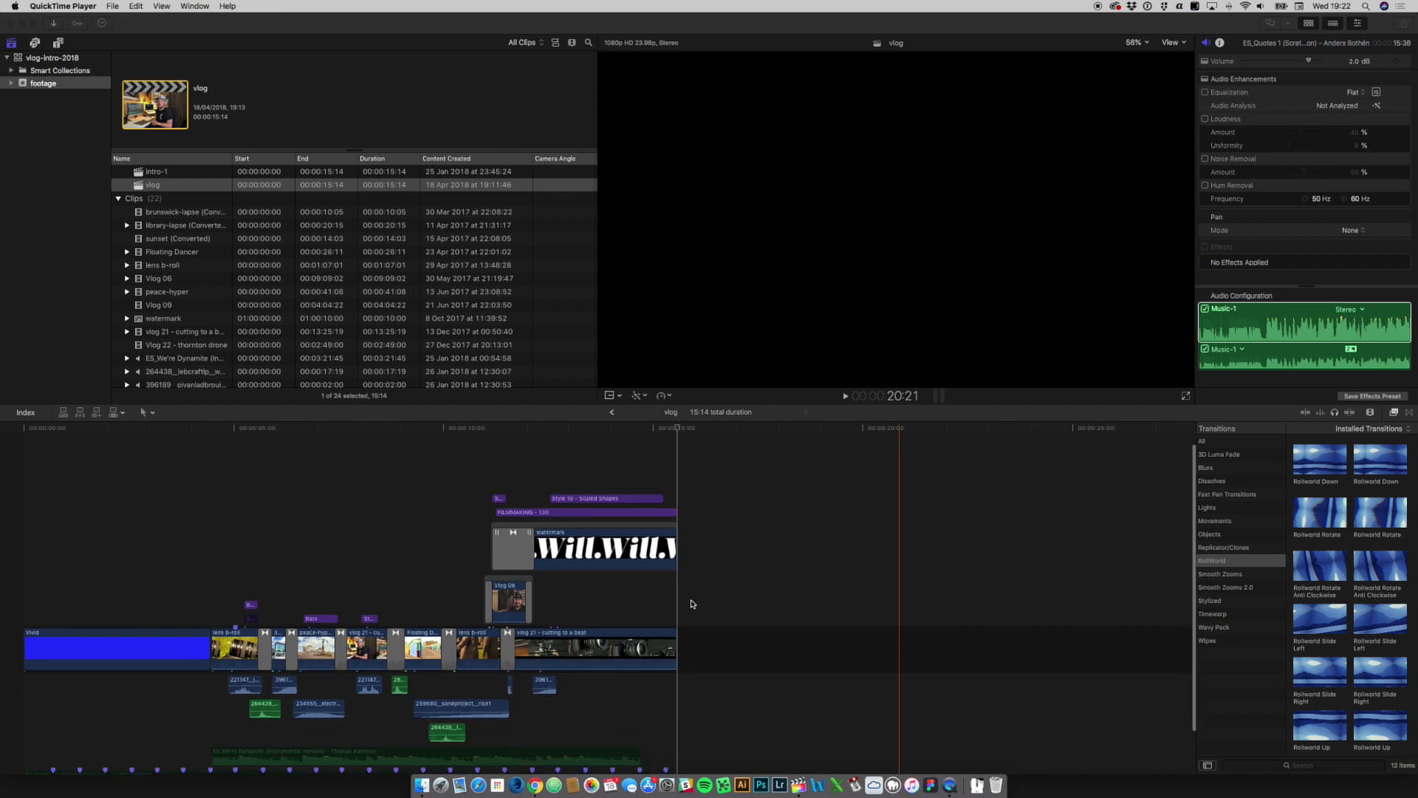
scroll(378, 606, "down", 2)
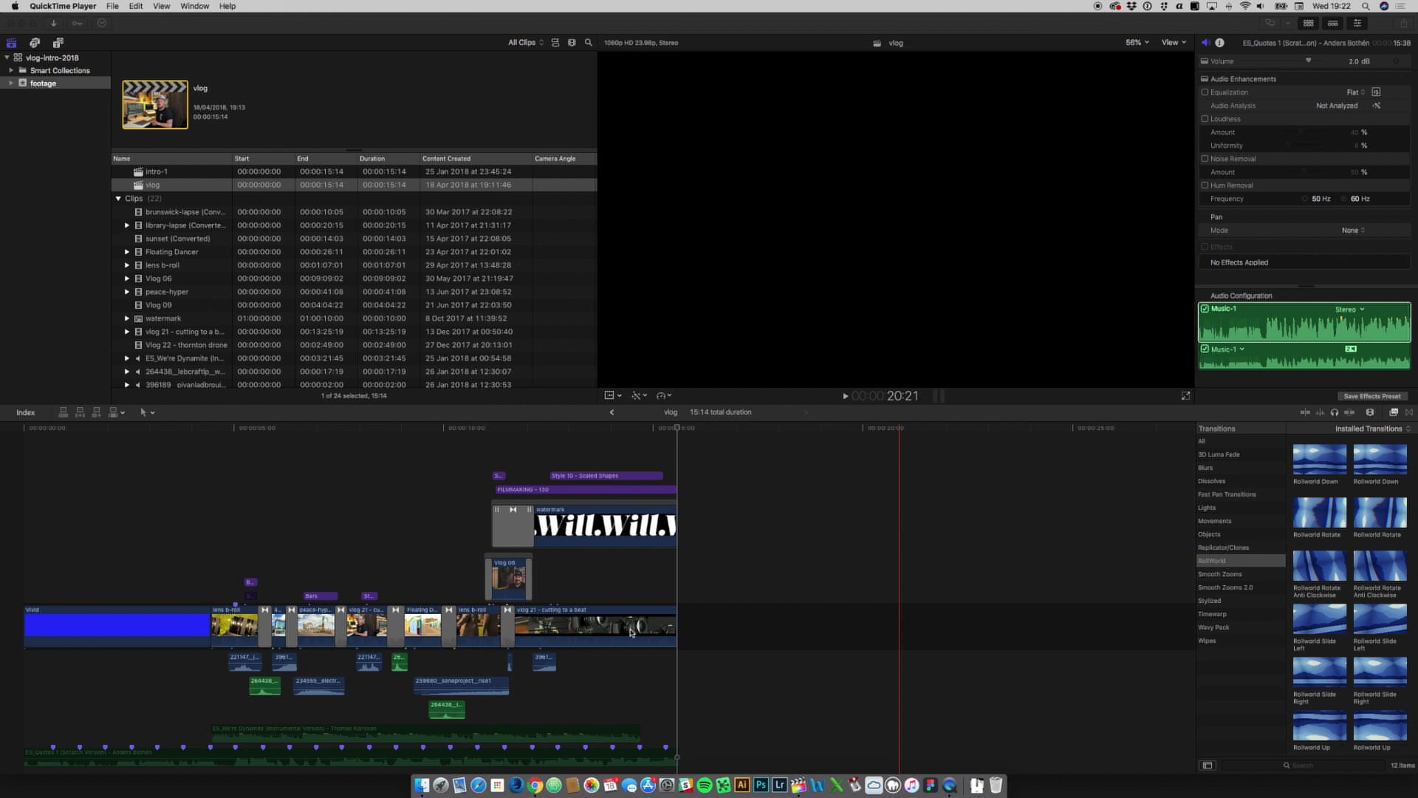
scroll(591, 619, "down", 2)
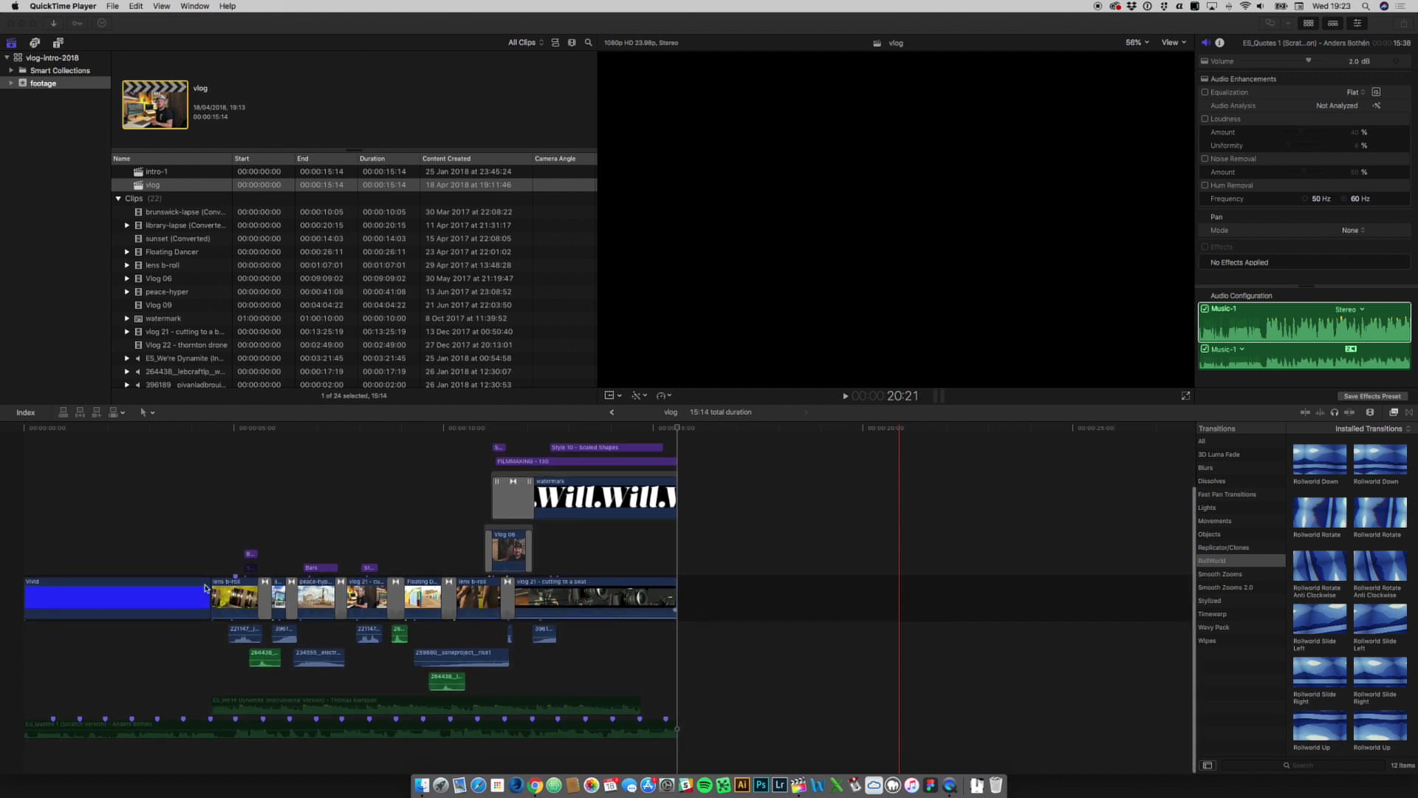
left_click(237, 521)
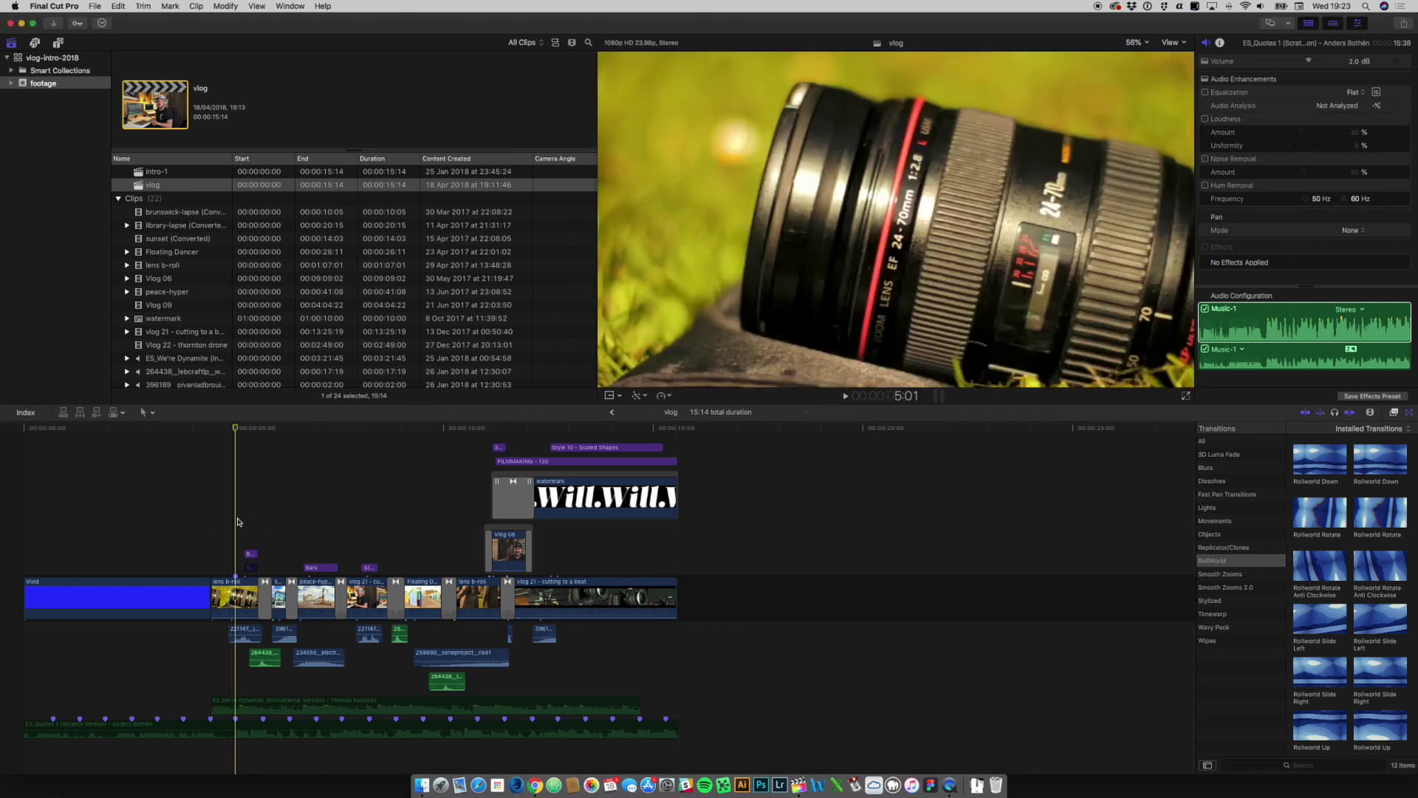
key("super+6")
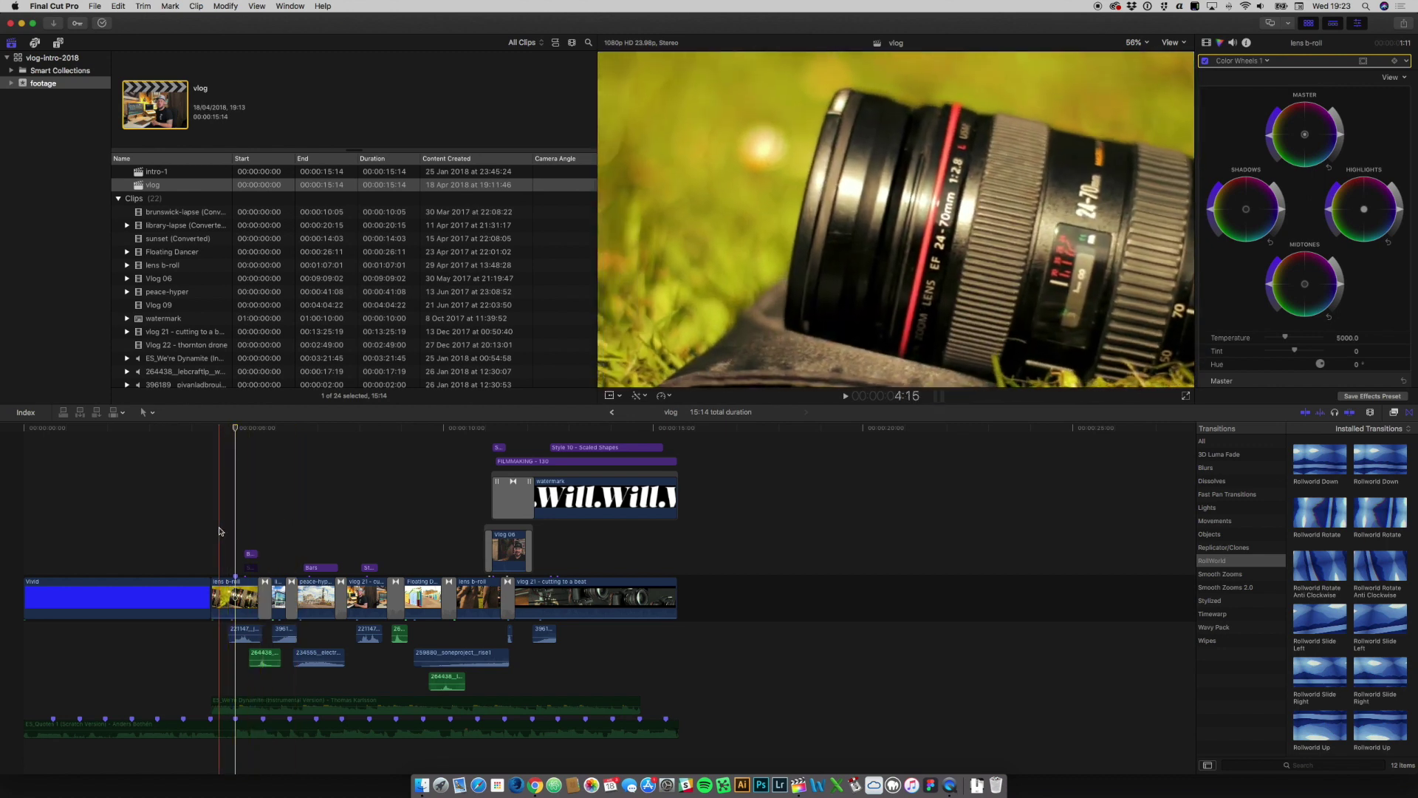
key("space")
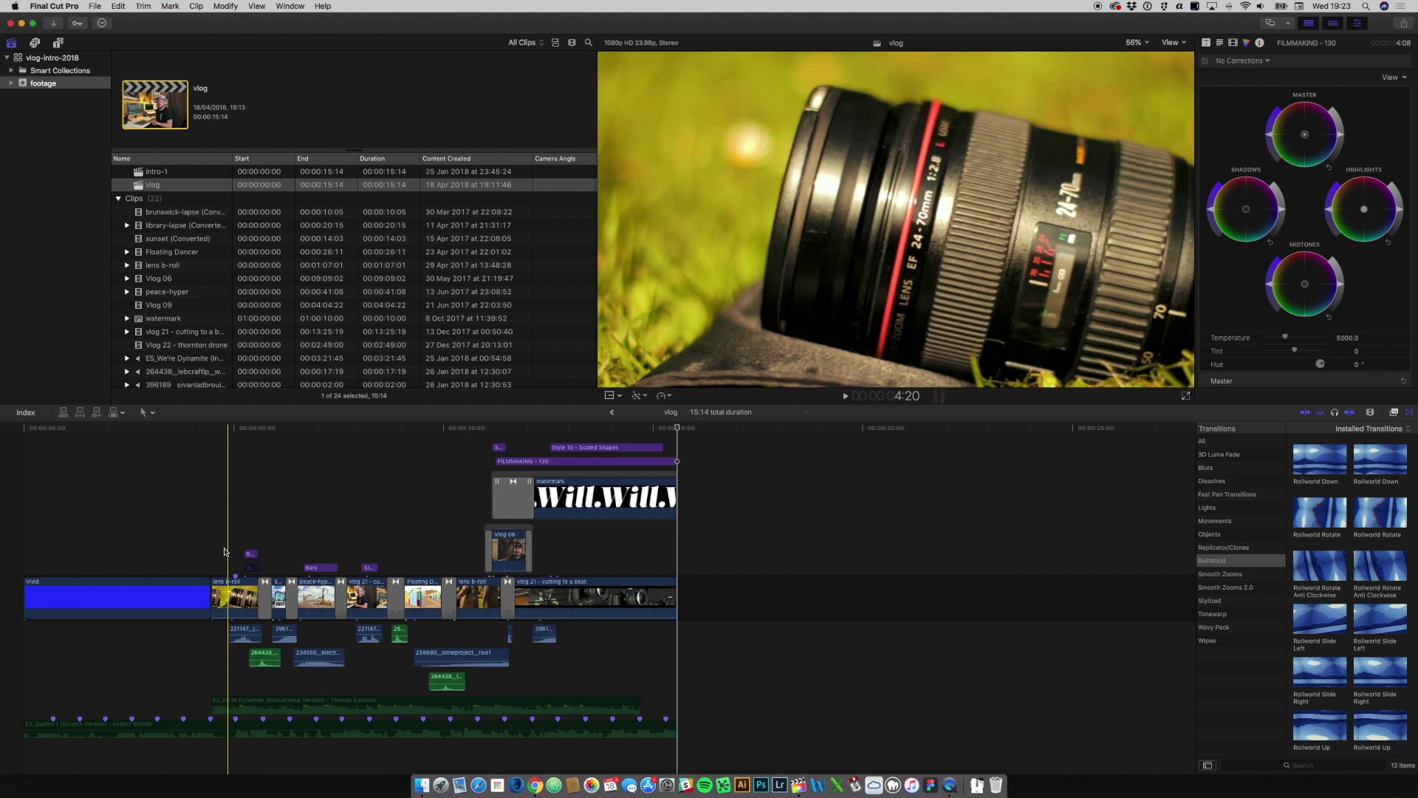
left_click(225, 550)
key("space")
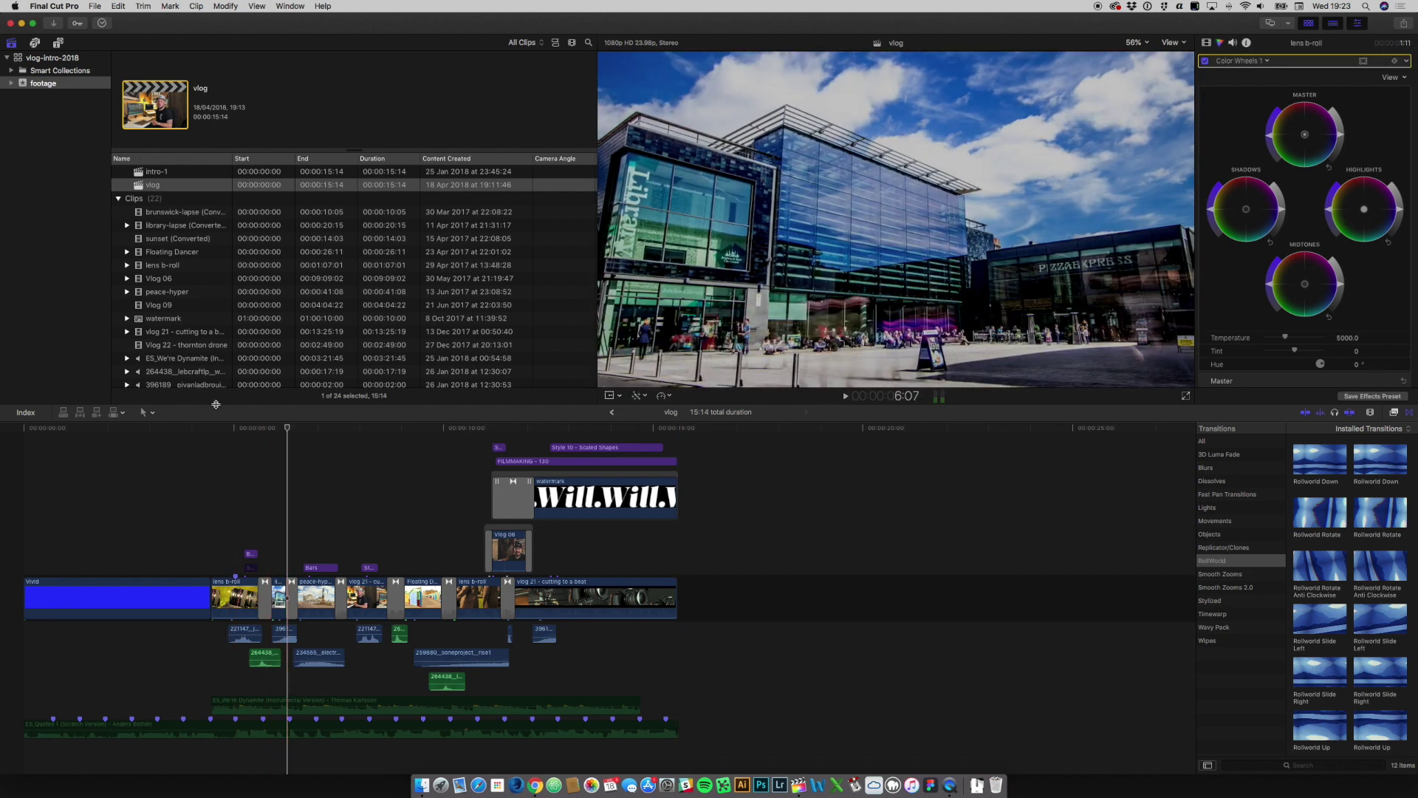
Place a Custom solid from Generators > Solids above the vlog clips, extended to the edit's end.
left_click(59, 44)
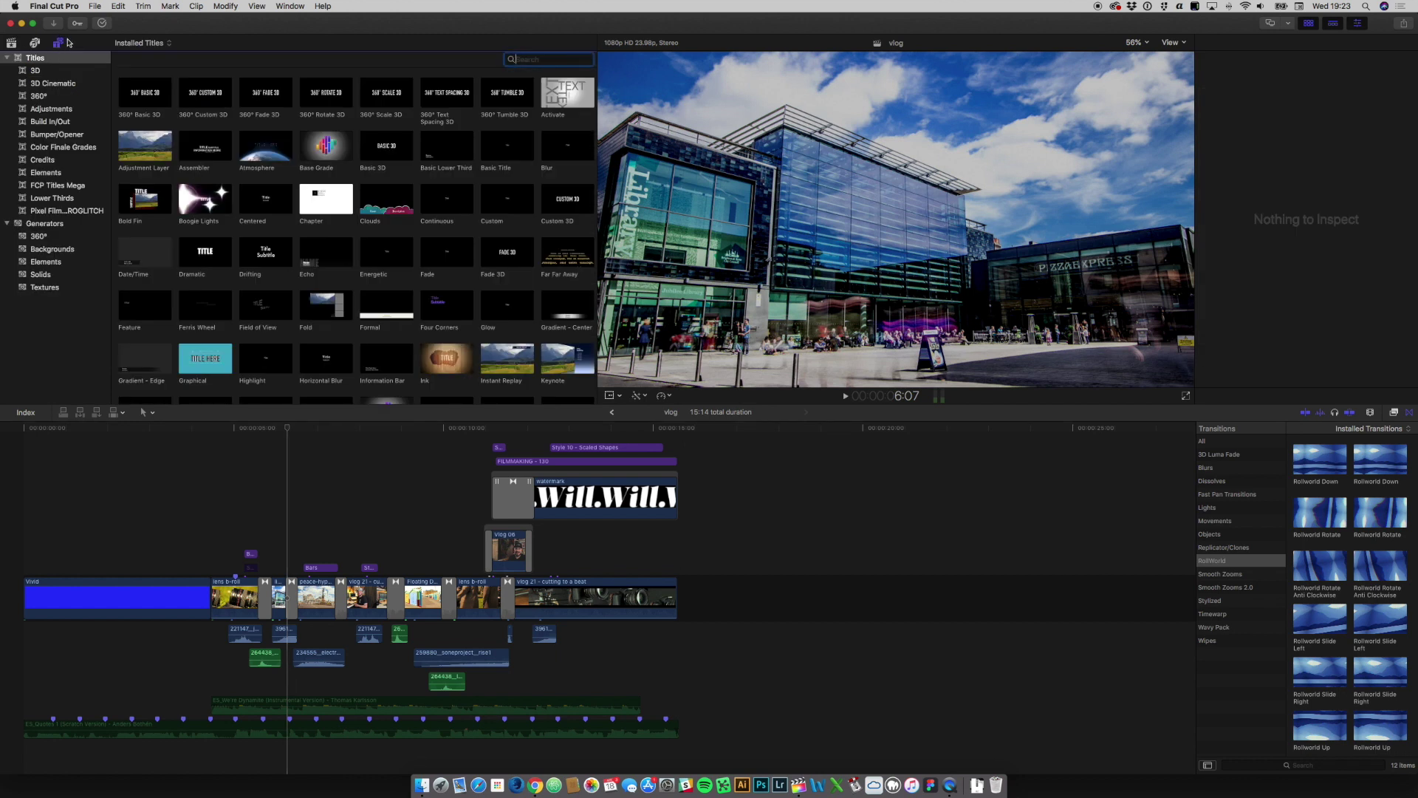
left_click(37, 276)
left_click(127, 102)
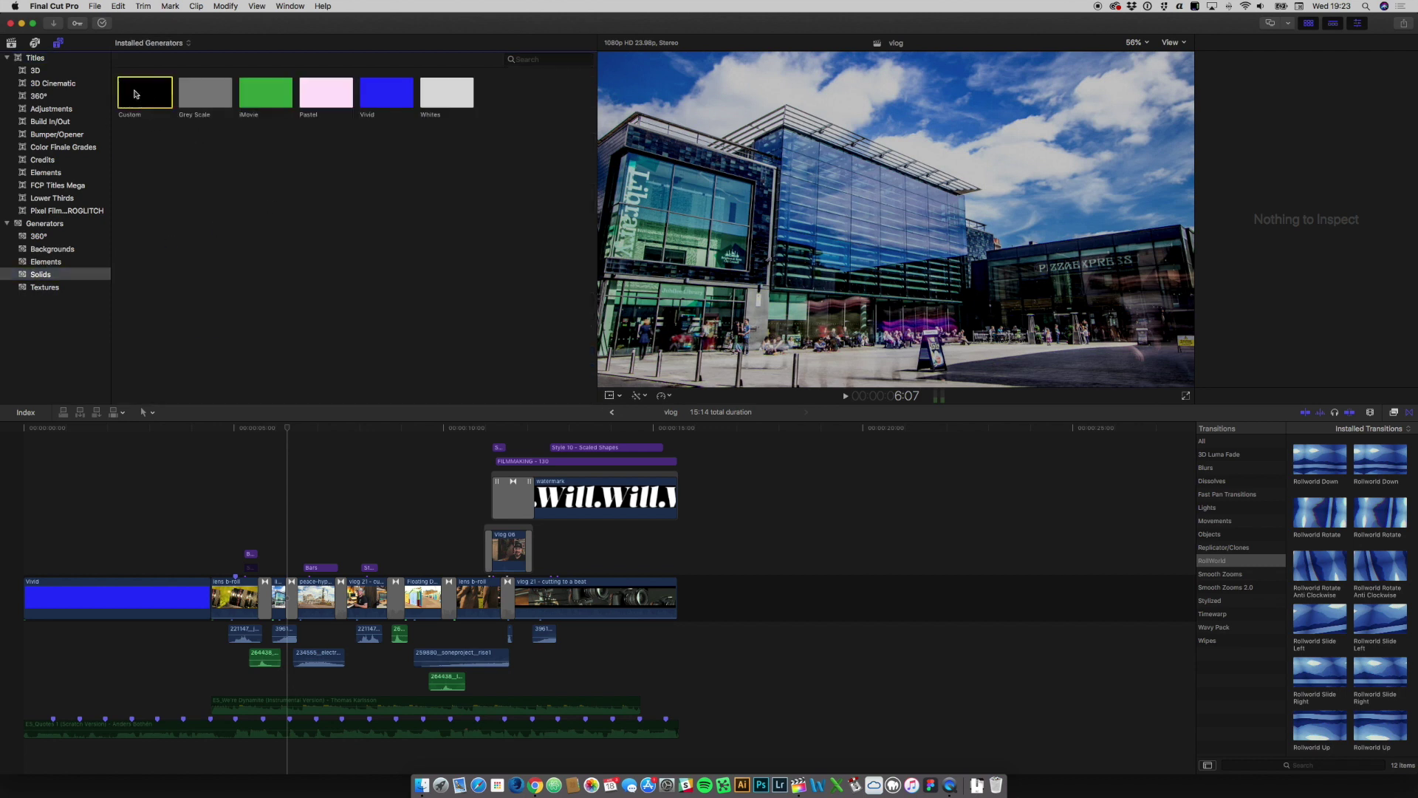
left_click_drag(155, 92, 211, 501)
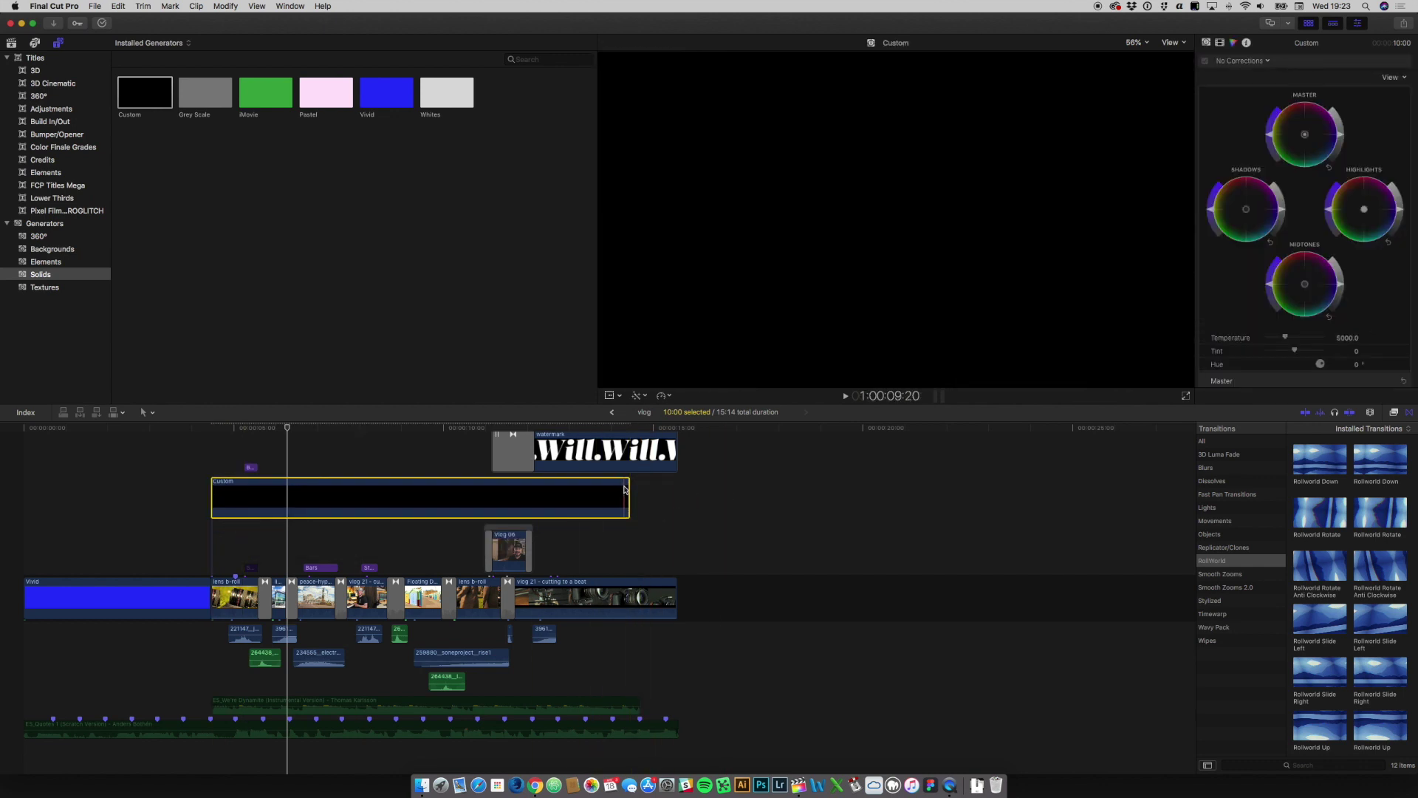
left_click_drag(624, 486, 675, 489)
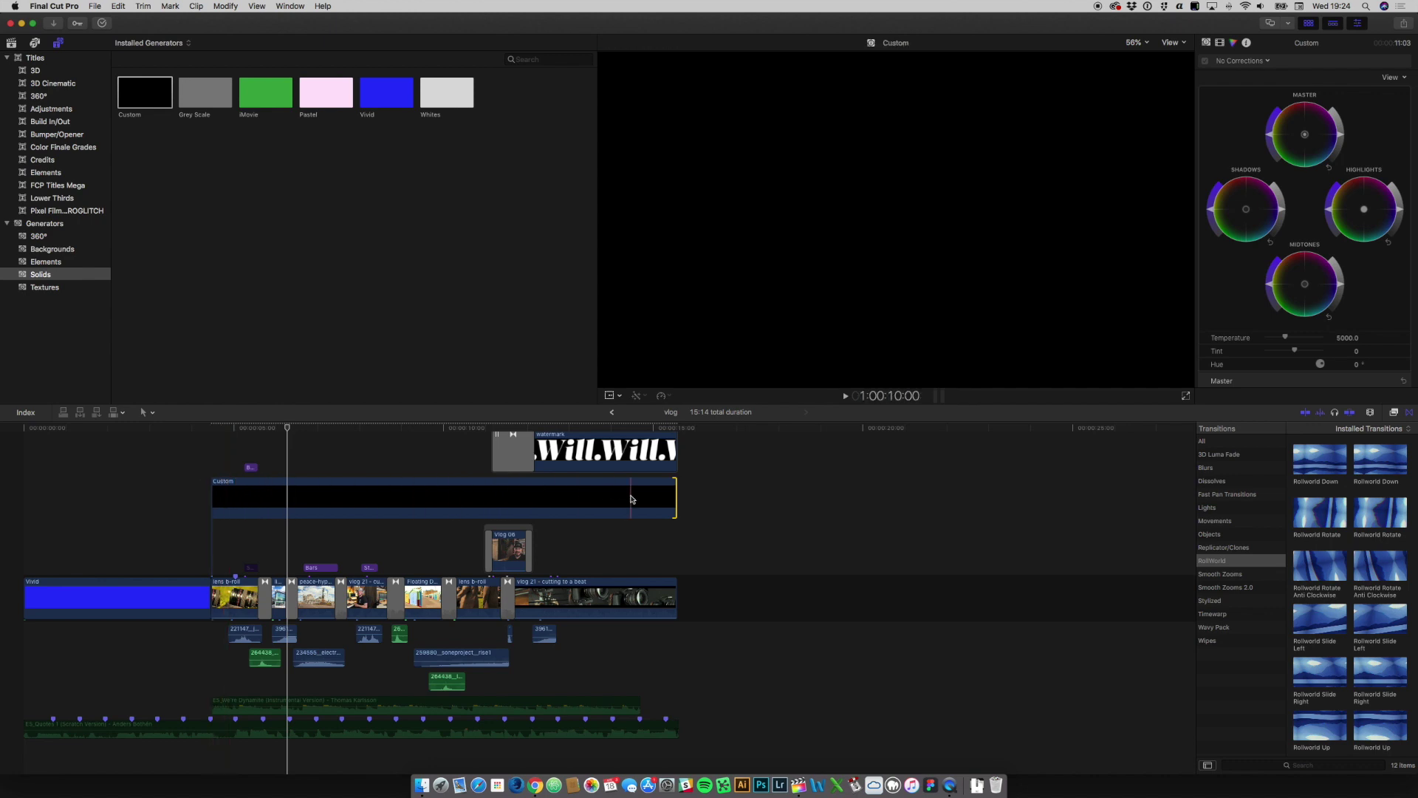
left_click(319, 490)
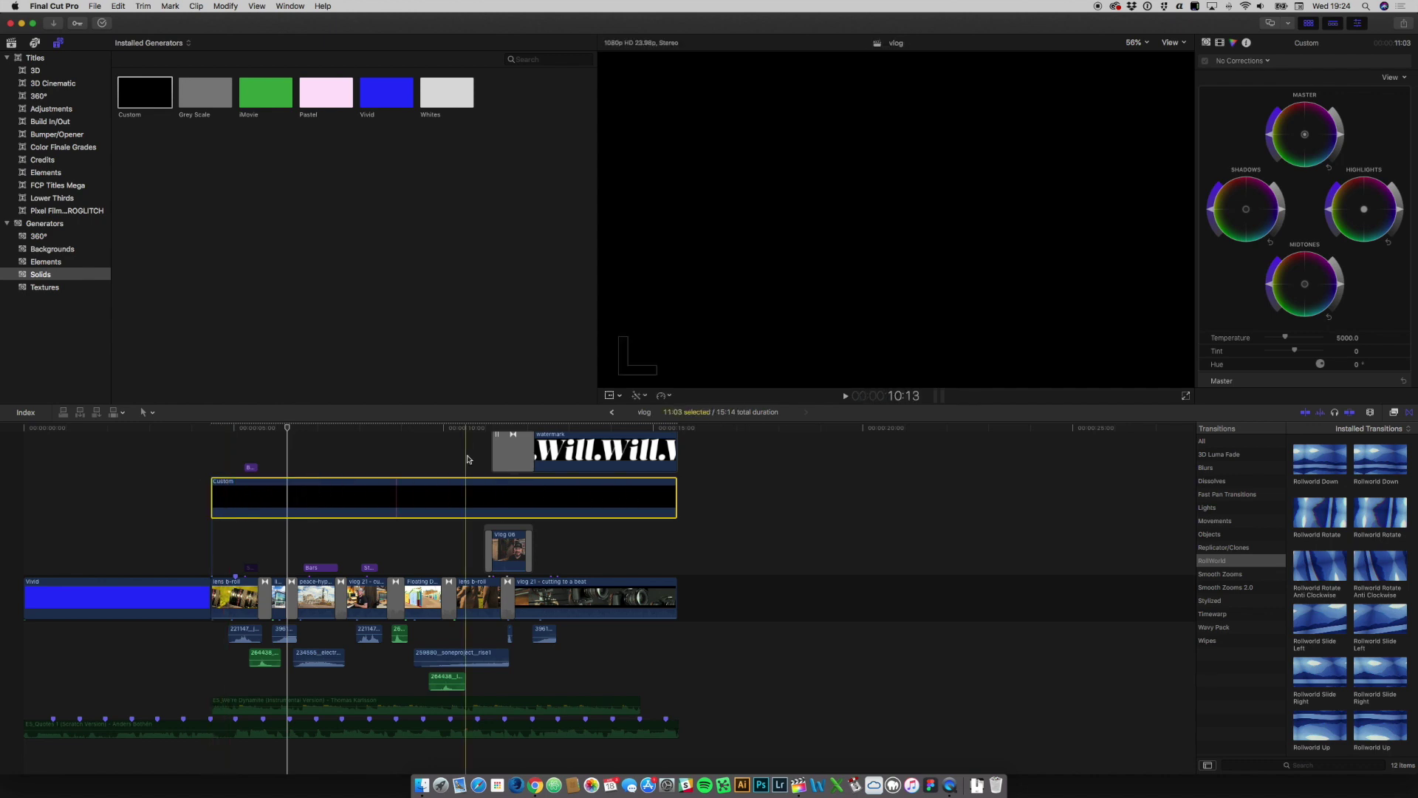
Colour the Custom solid deep purple (red 109, hex 6D1795) in its generator colour picker.
left_click(1206, 42)
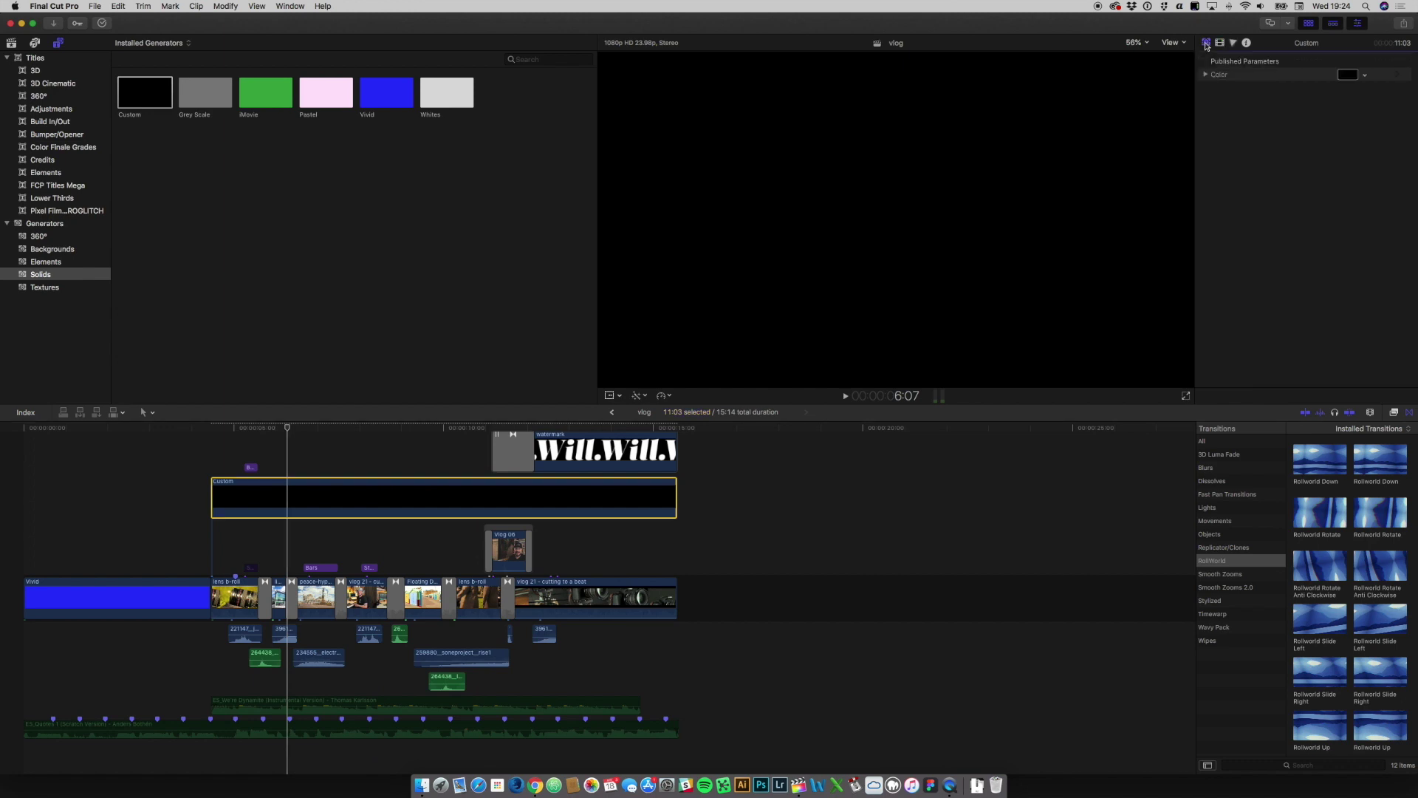
left_click(1345, 74)
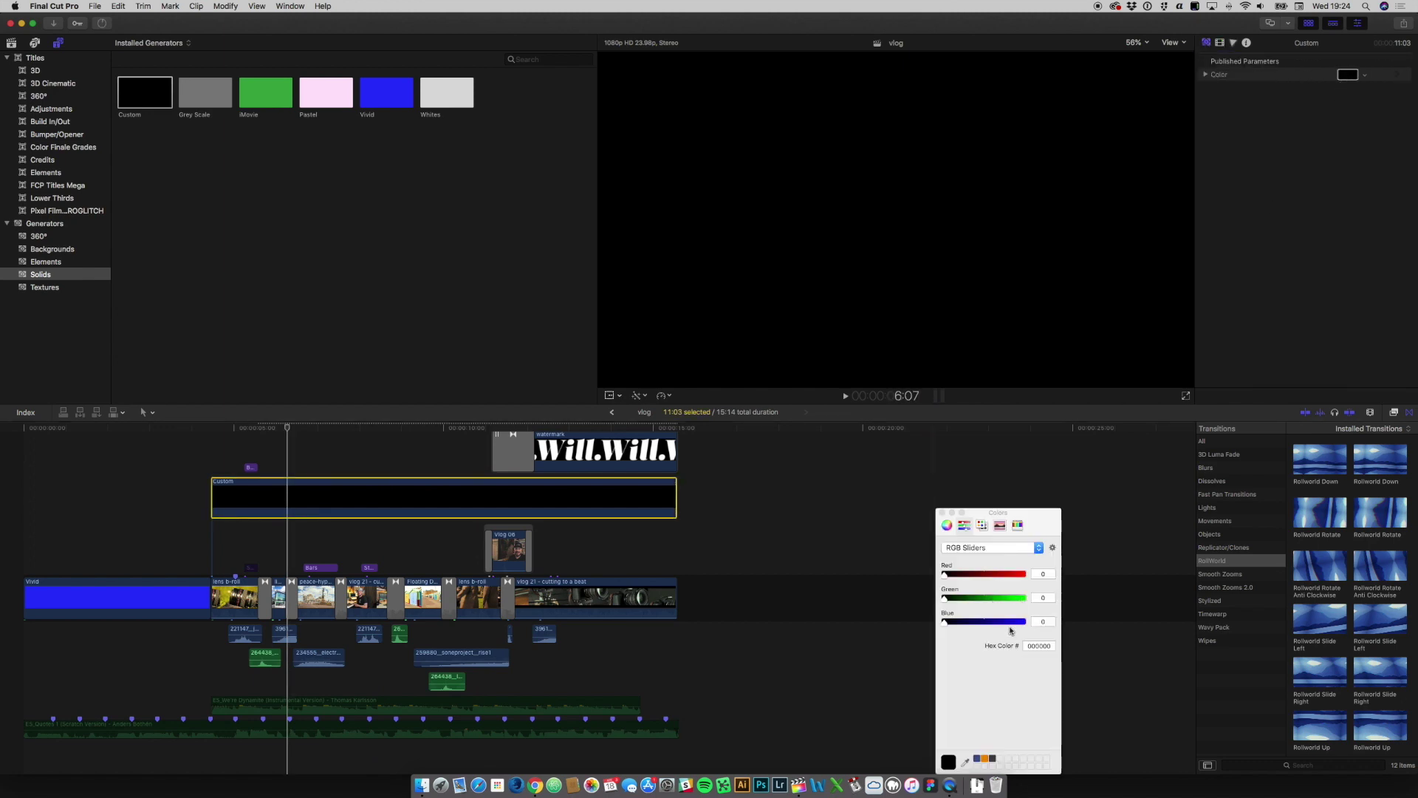
left_click(946, 526)
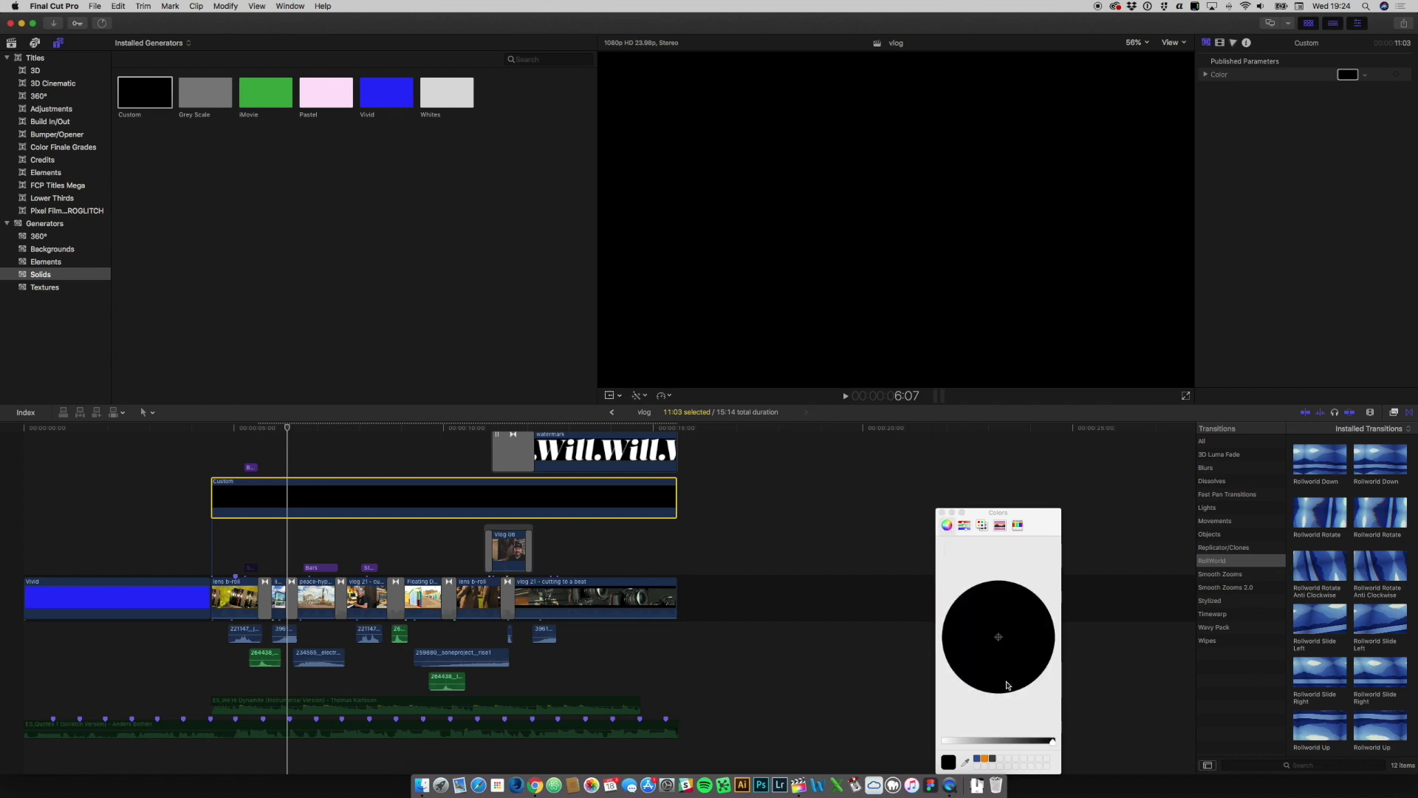
left_click_drag(1024, 514, 1014, 412)
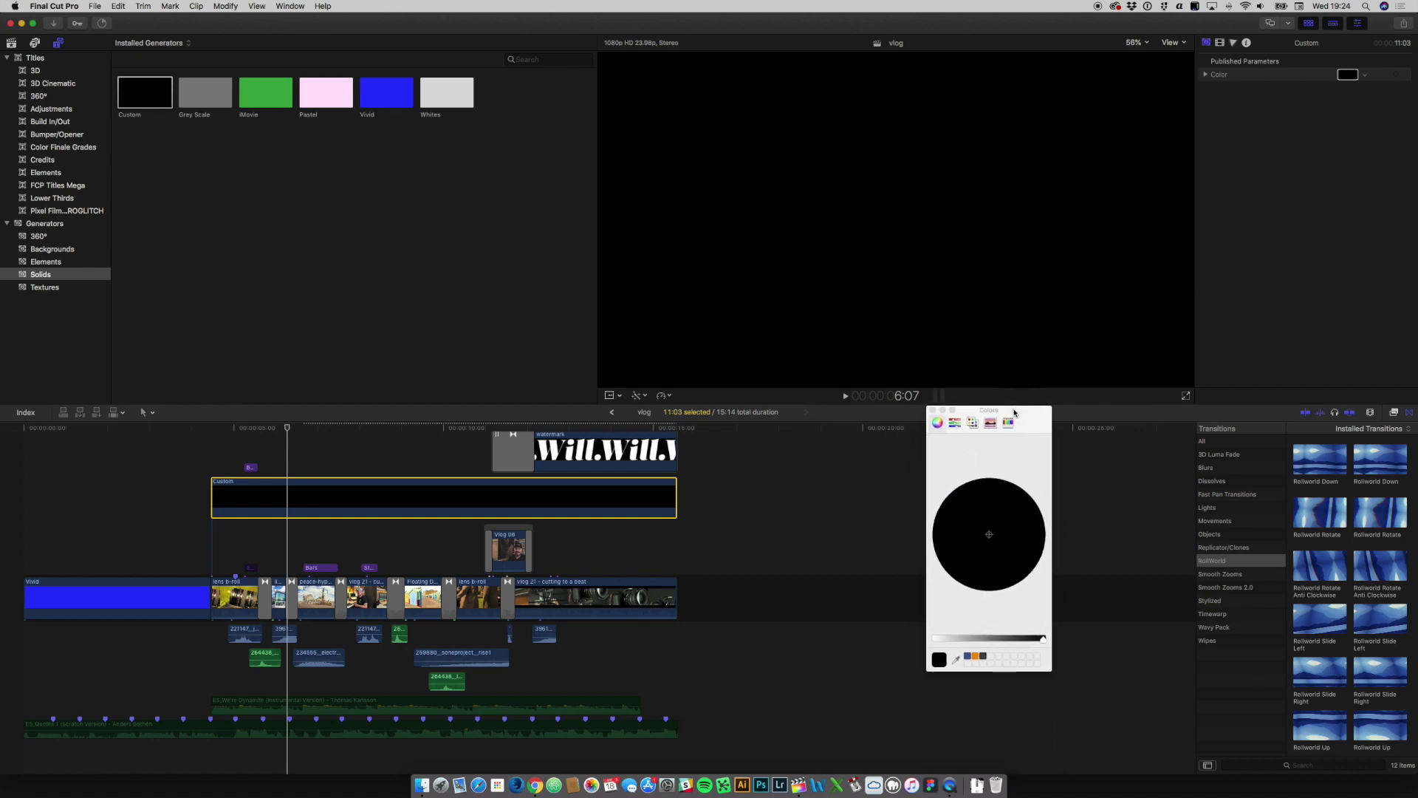
left_click(955, 424)
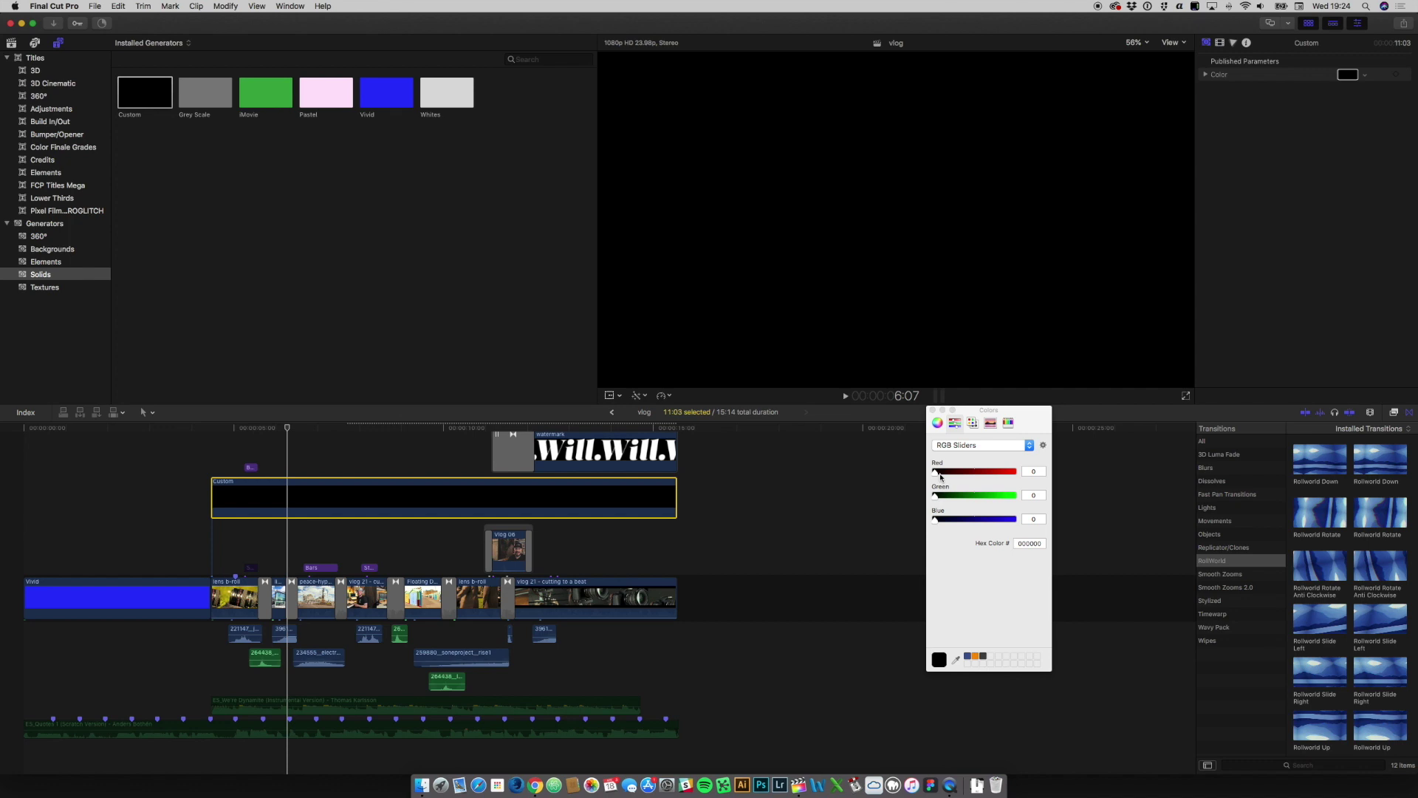
mouse_move(940, 474)
left_mouse_down()
mouse_move(969, 471)
mouse_move(940, 497)
mouse_move(981, 522)
mouse_move(942, 497)
left_mouse_up()
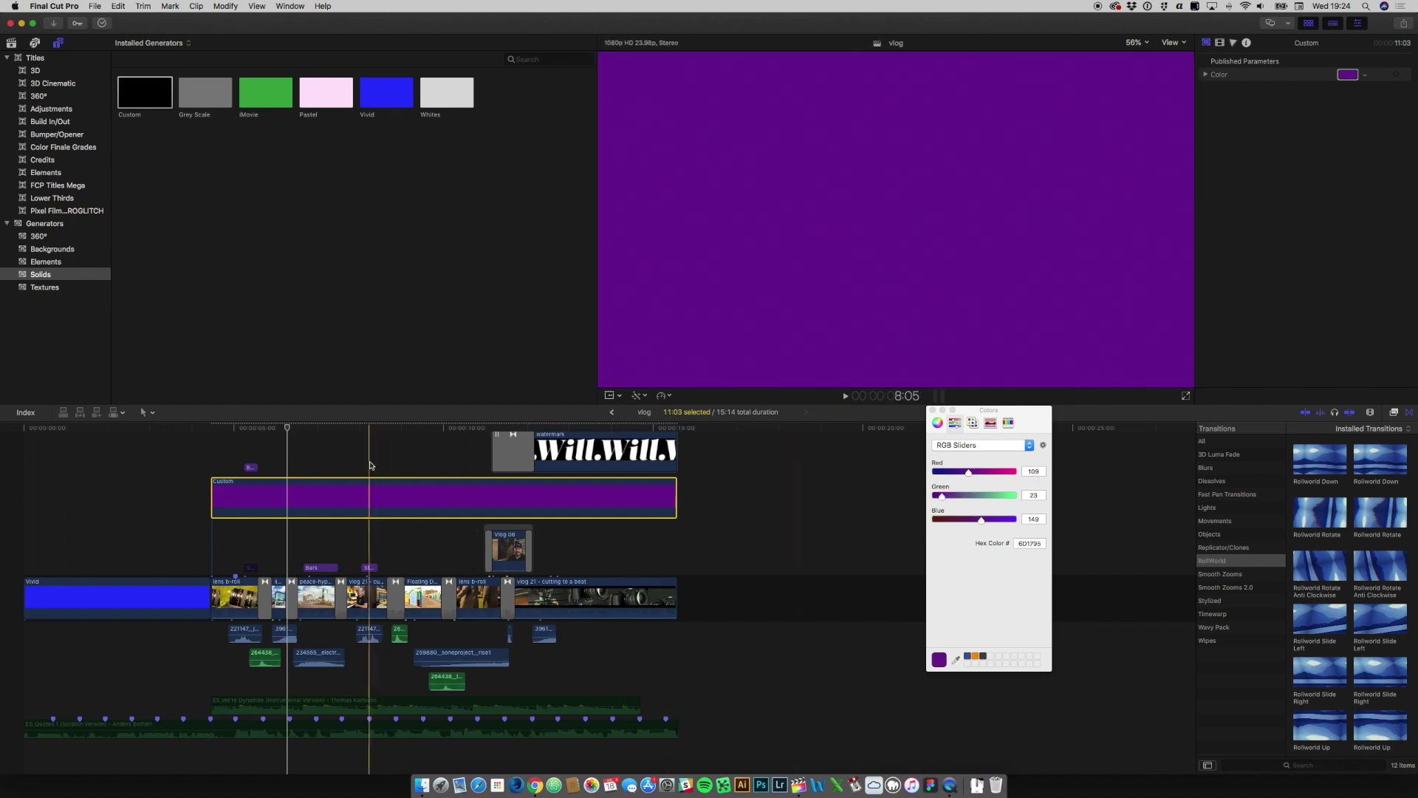
left_click(1031, 543)
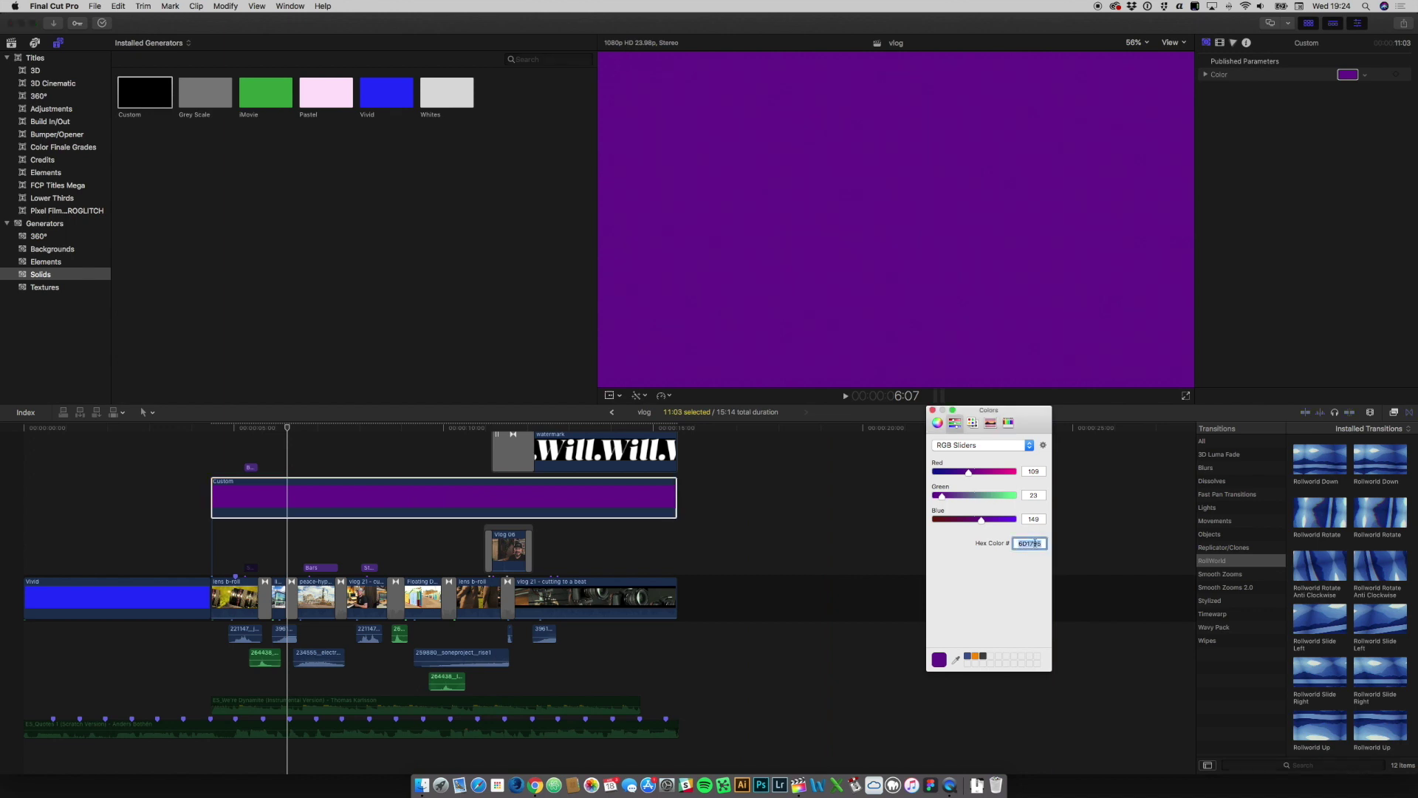
left_click(936, 422)
left_click_drag(994, 546, 976, 574)
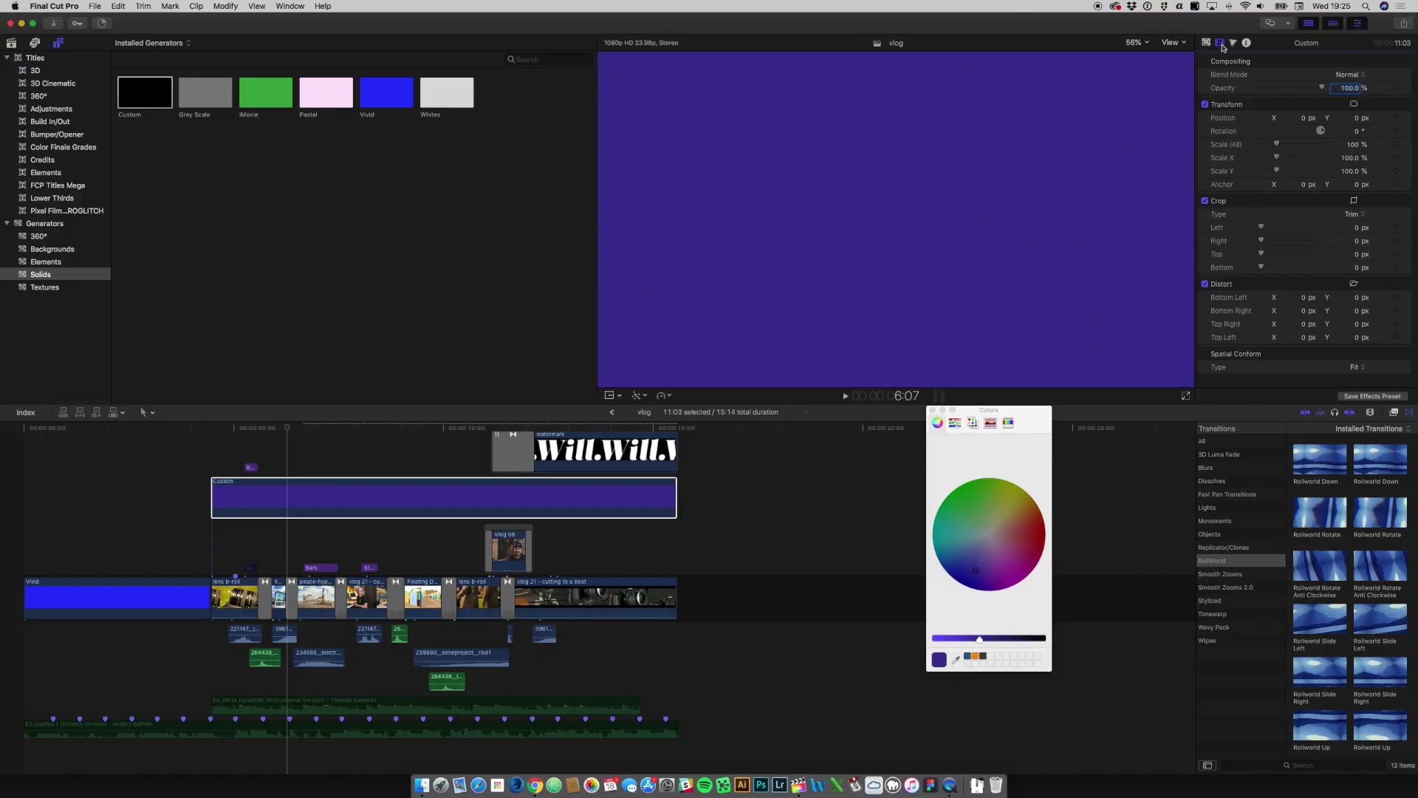
Set the purple Custom solid's compositing blend mode from Normal to Multiply.
left_click(1222, 46)
left_click(1348, 75)
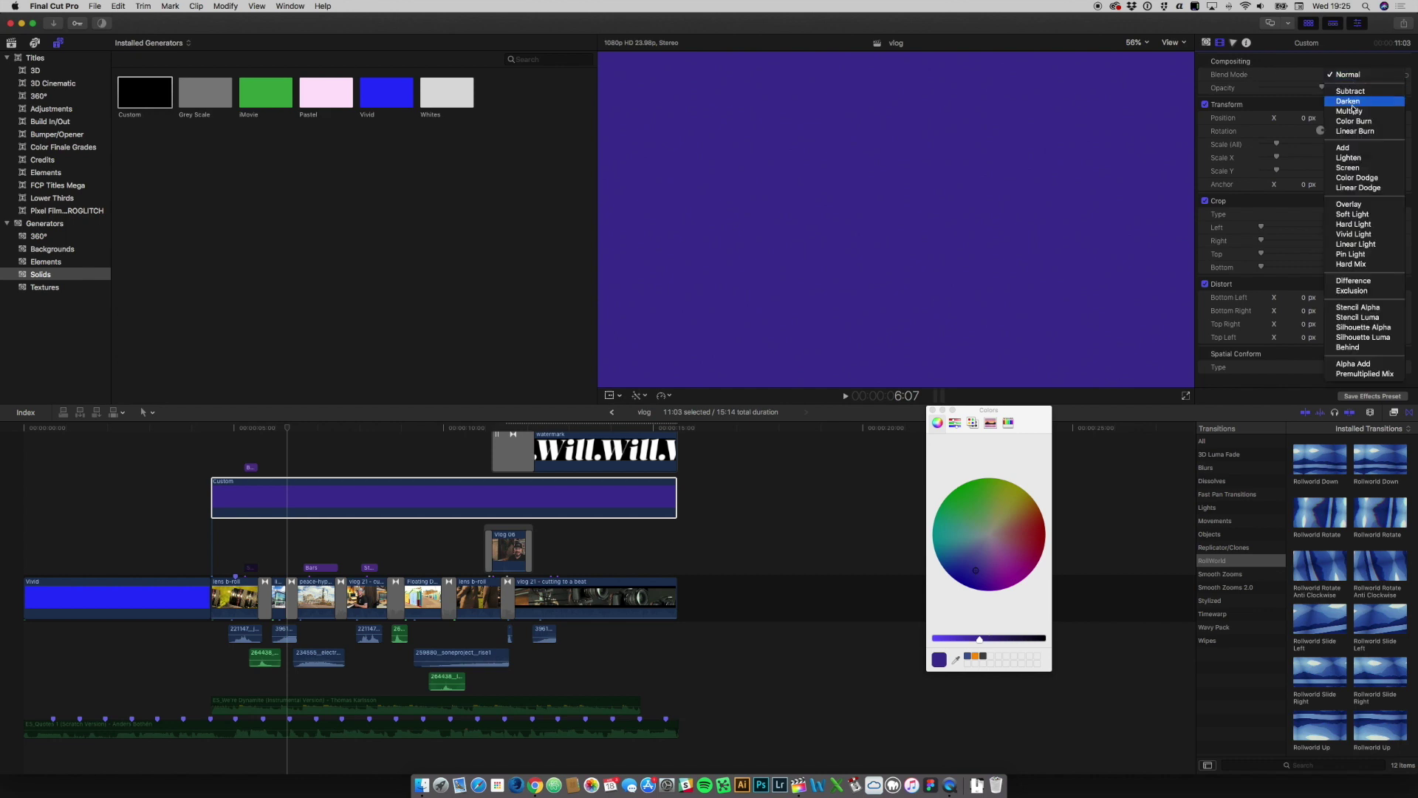
left_click(1352, 111)
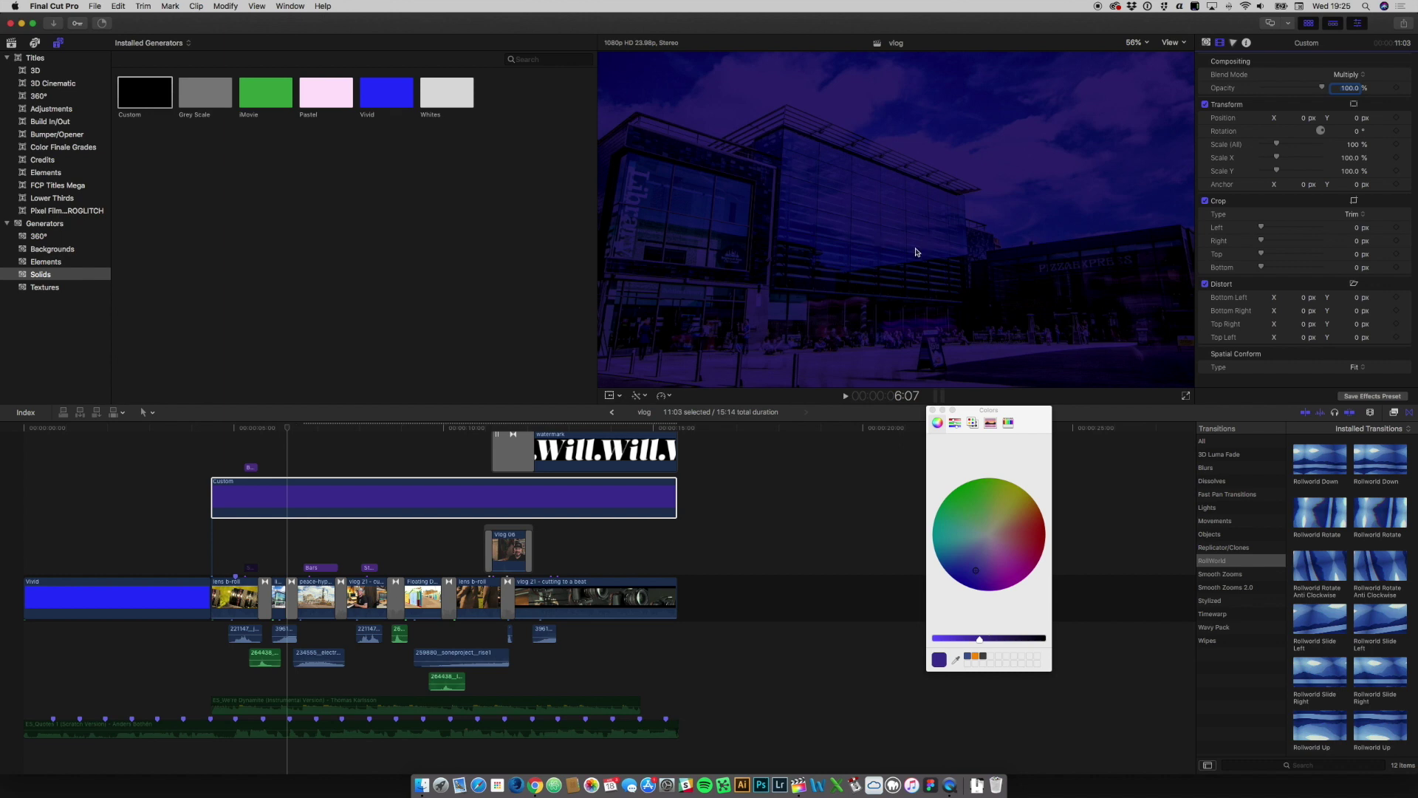
left_click(423, 504)
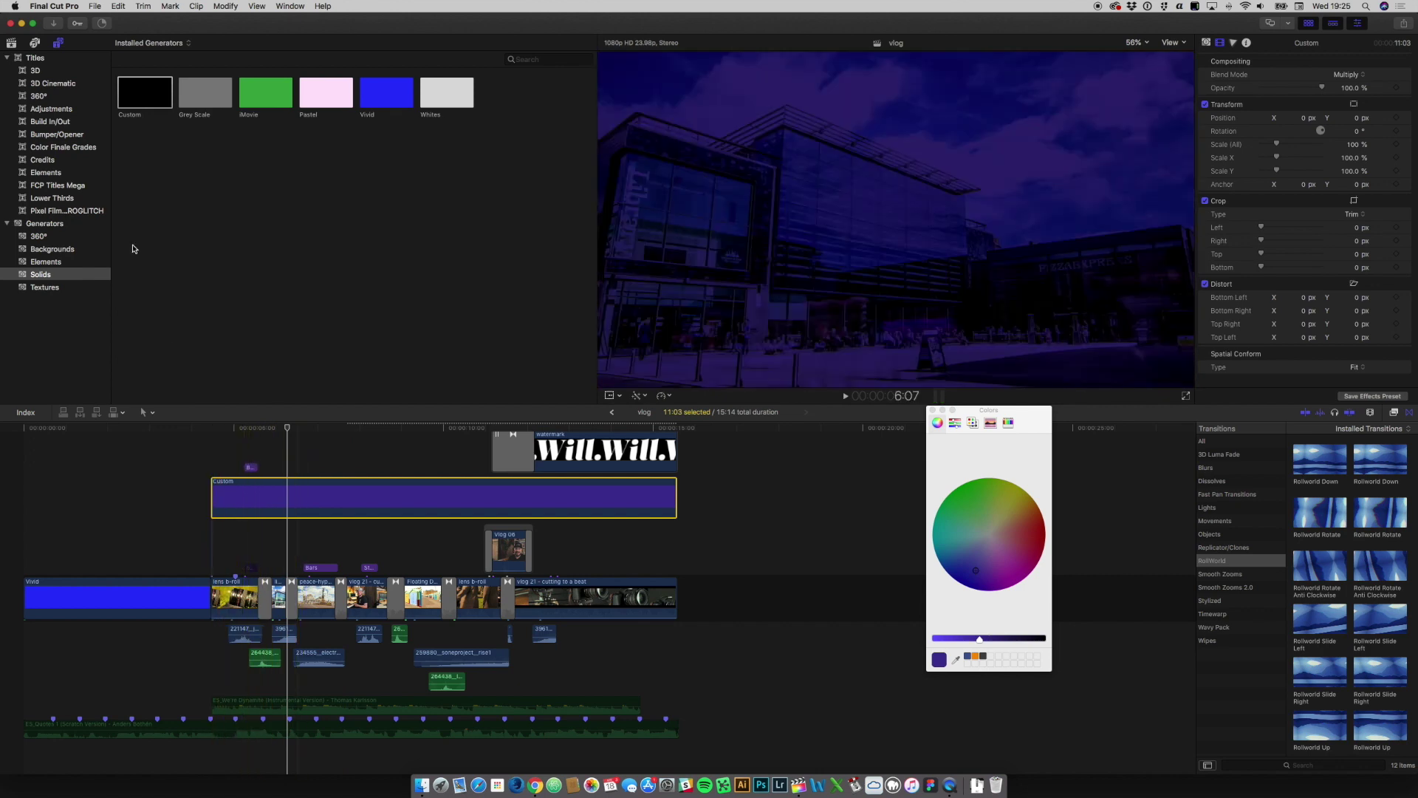
left_click(59, 44)
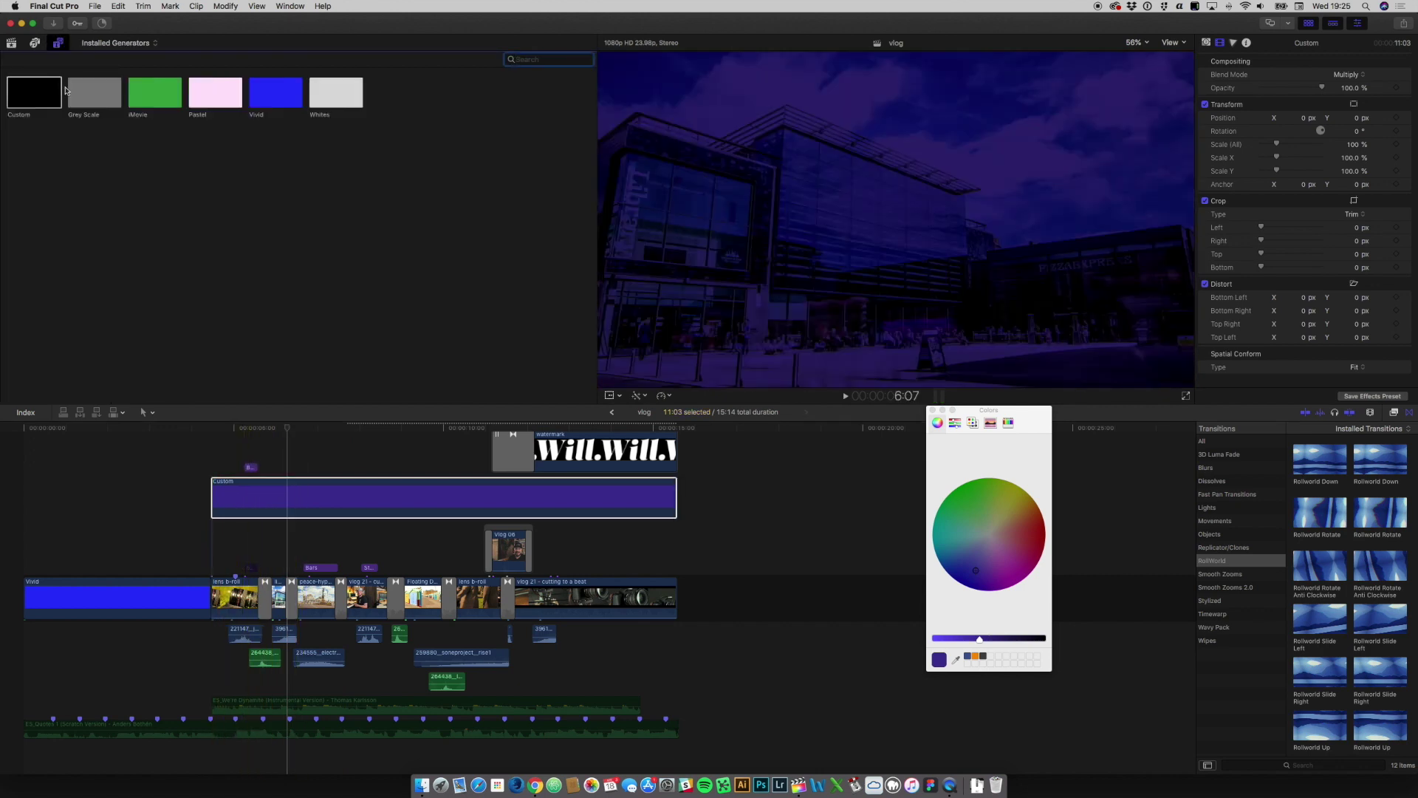
Add an Adjustment Layer from the Adjustments titles category above the storyline.
left_click(56, 45)
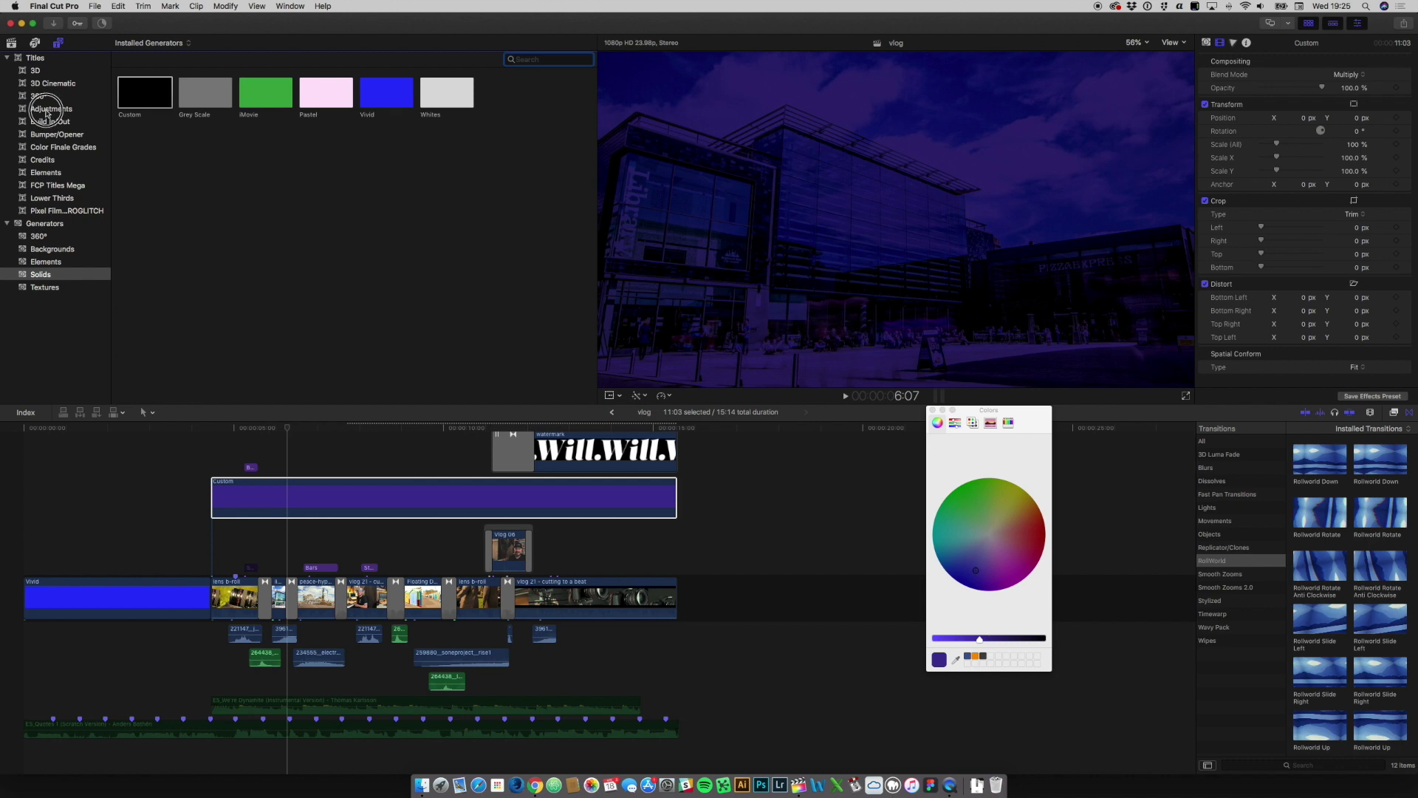
left_click(84, 111)
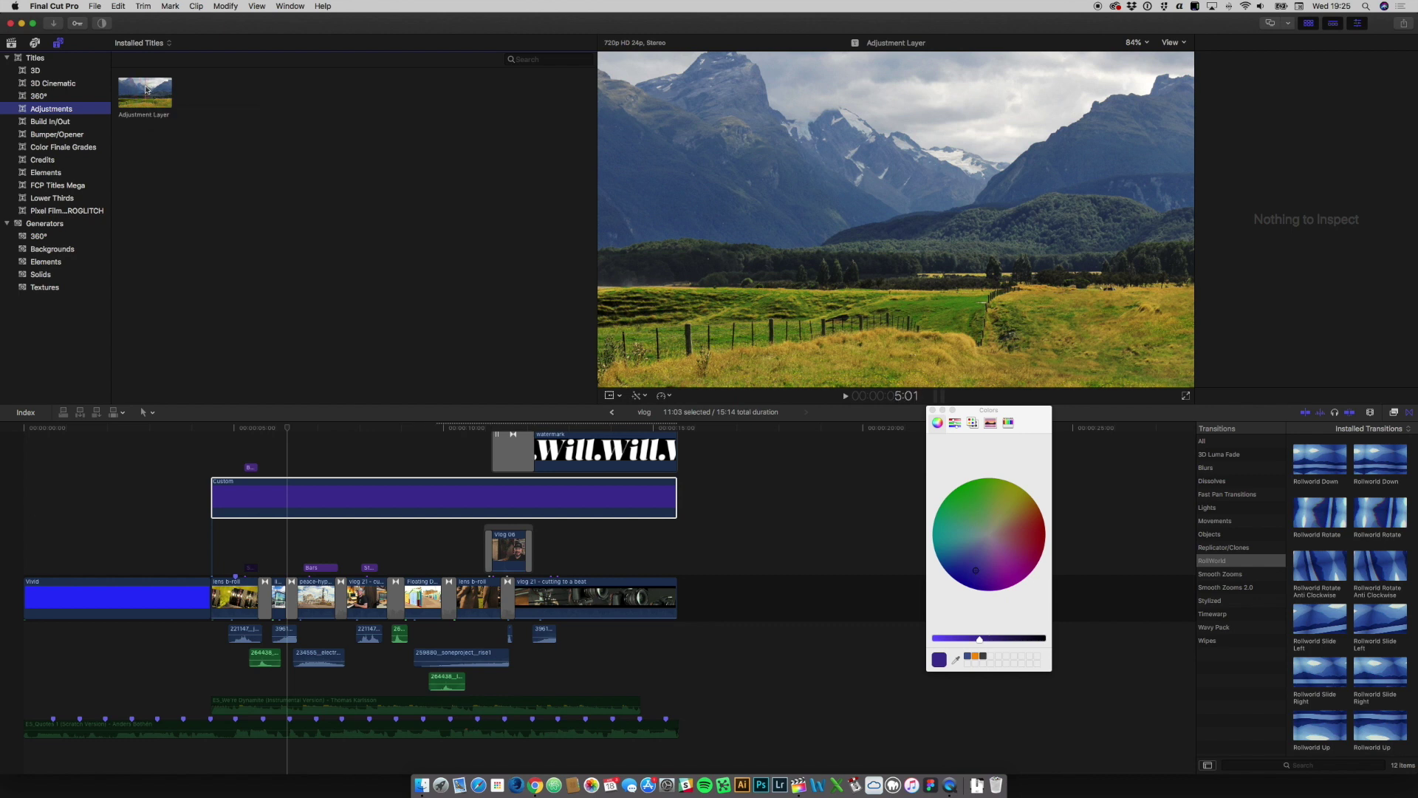
left_click_drag(146, 90, 294, 501)
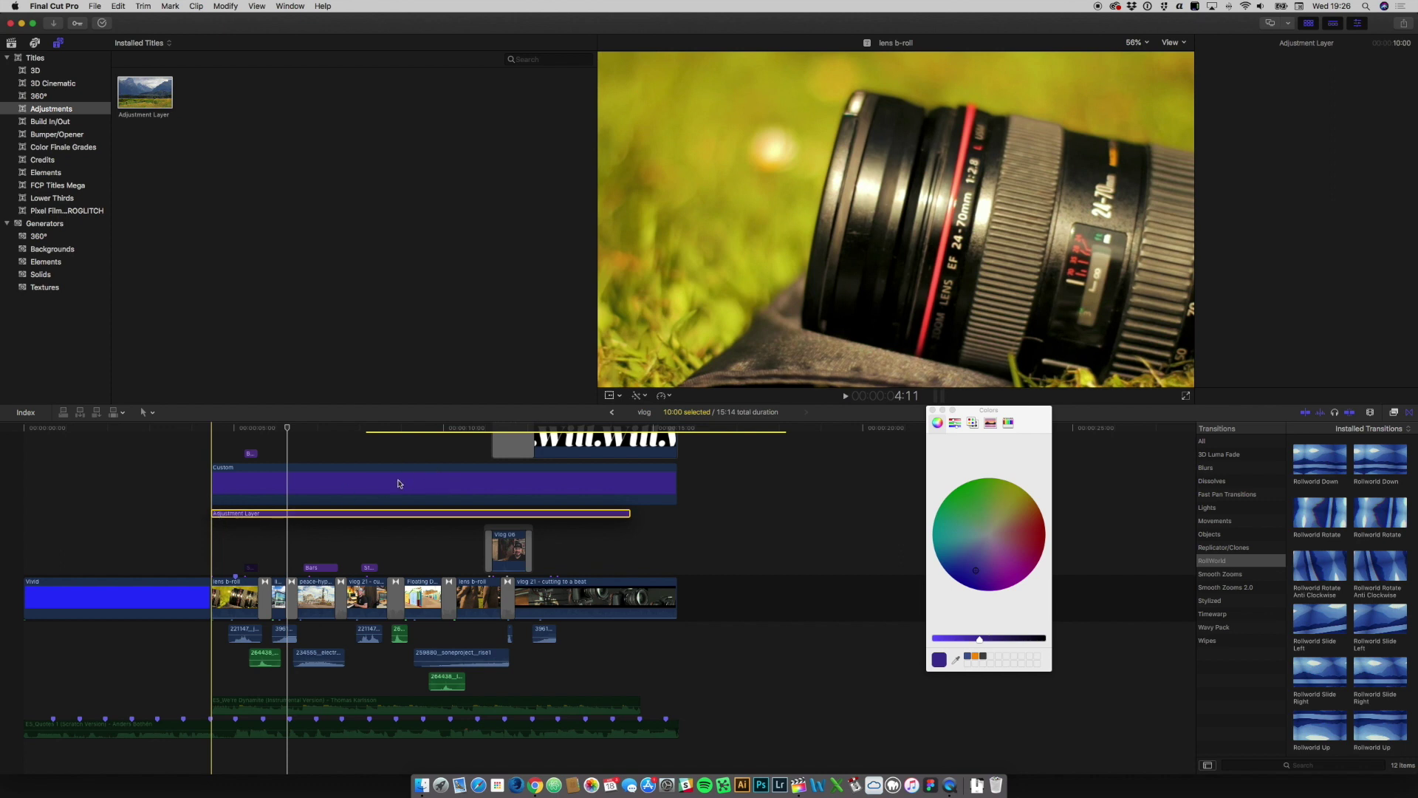
Extend the Adjustment Layer's end to match the Custom clip, making it 11:03 long.
left_click(628, 516)
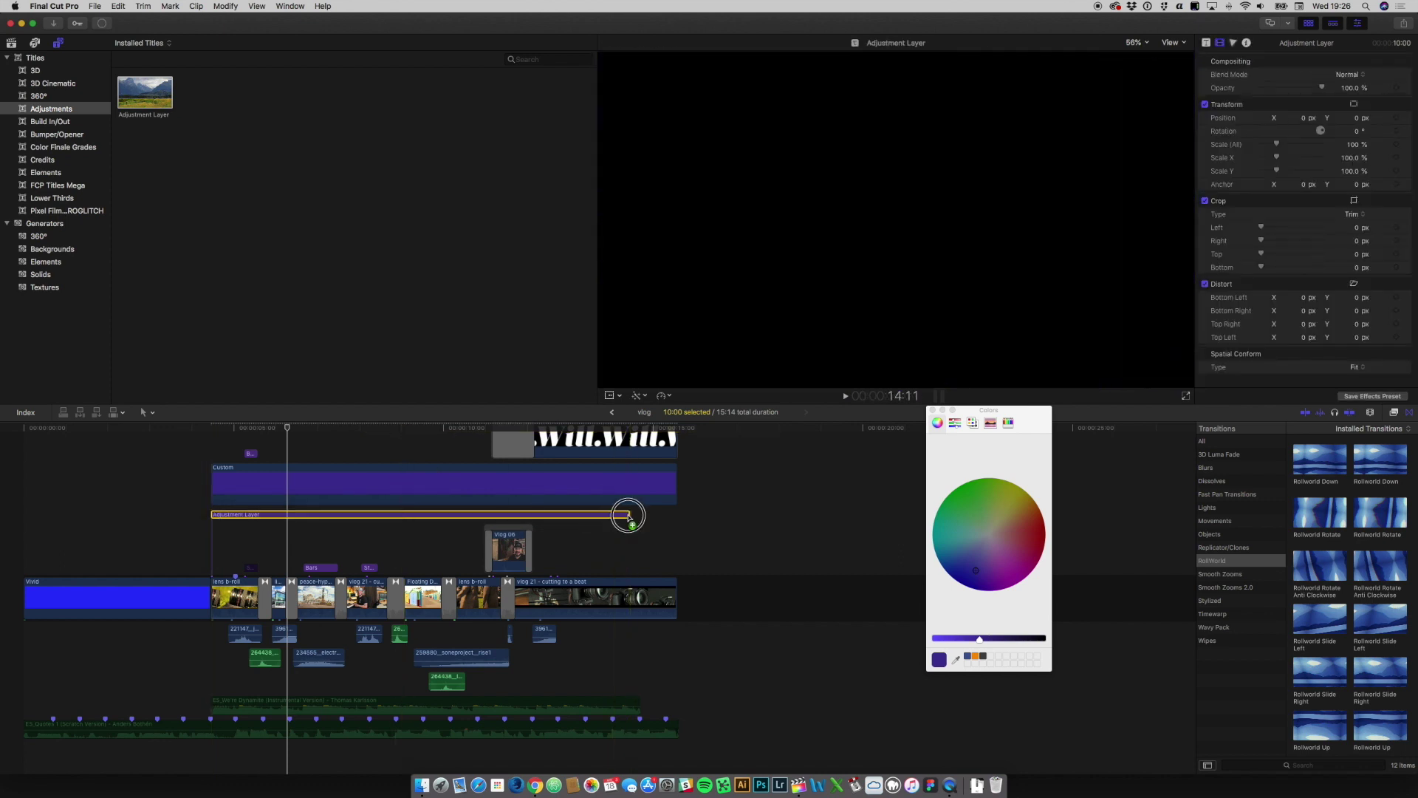
left_click_drag(627, 515, 674, 515)
left_click(641, 516)
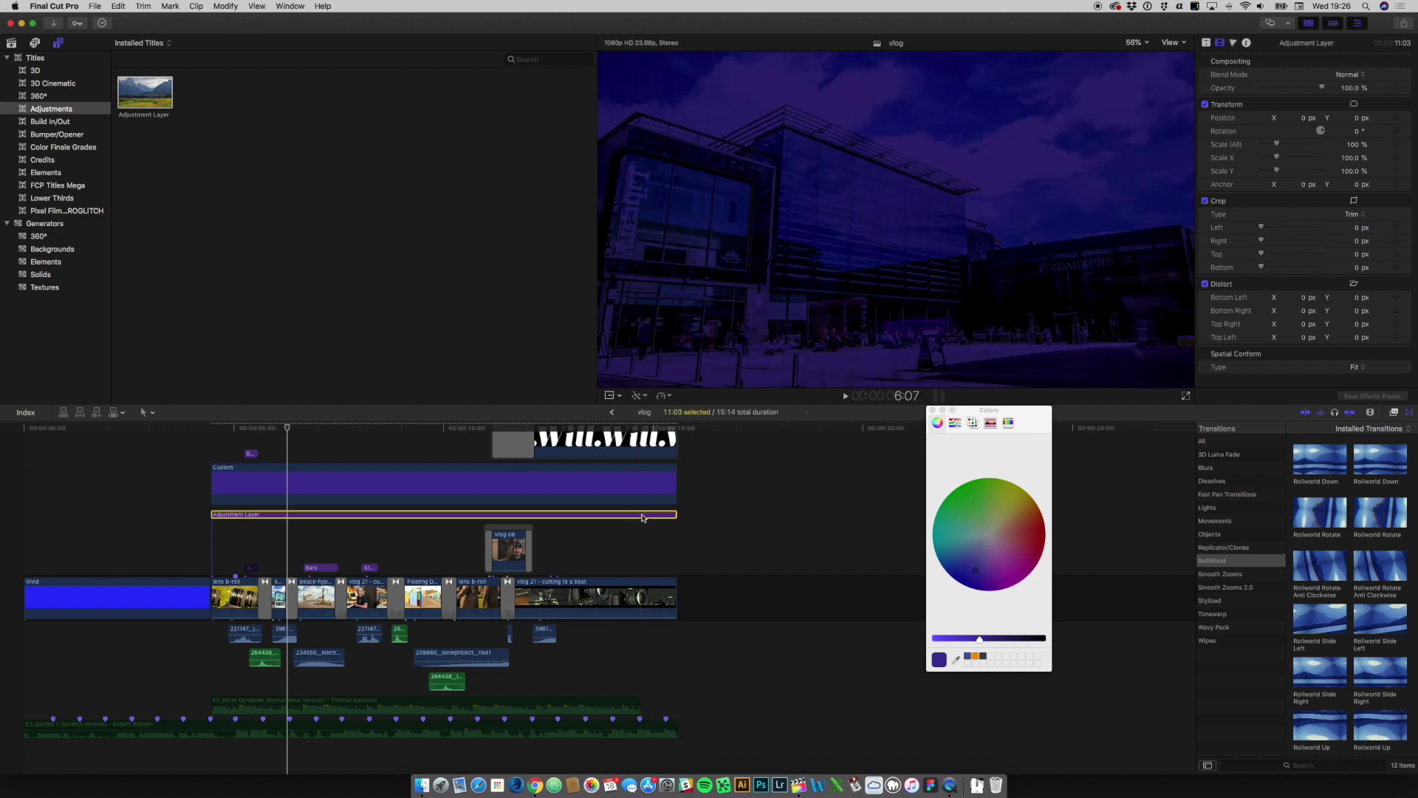
With the Custom clip disabled, adjust the Adjustment Layer's master wheel to create Color Wheels 1.
left_click(1235, 43)
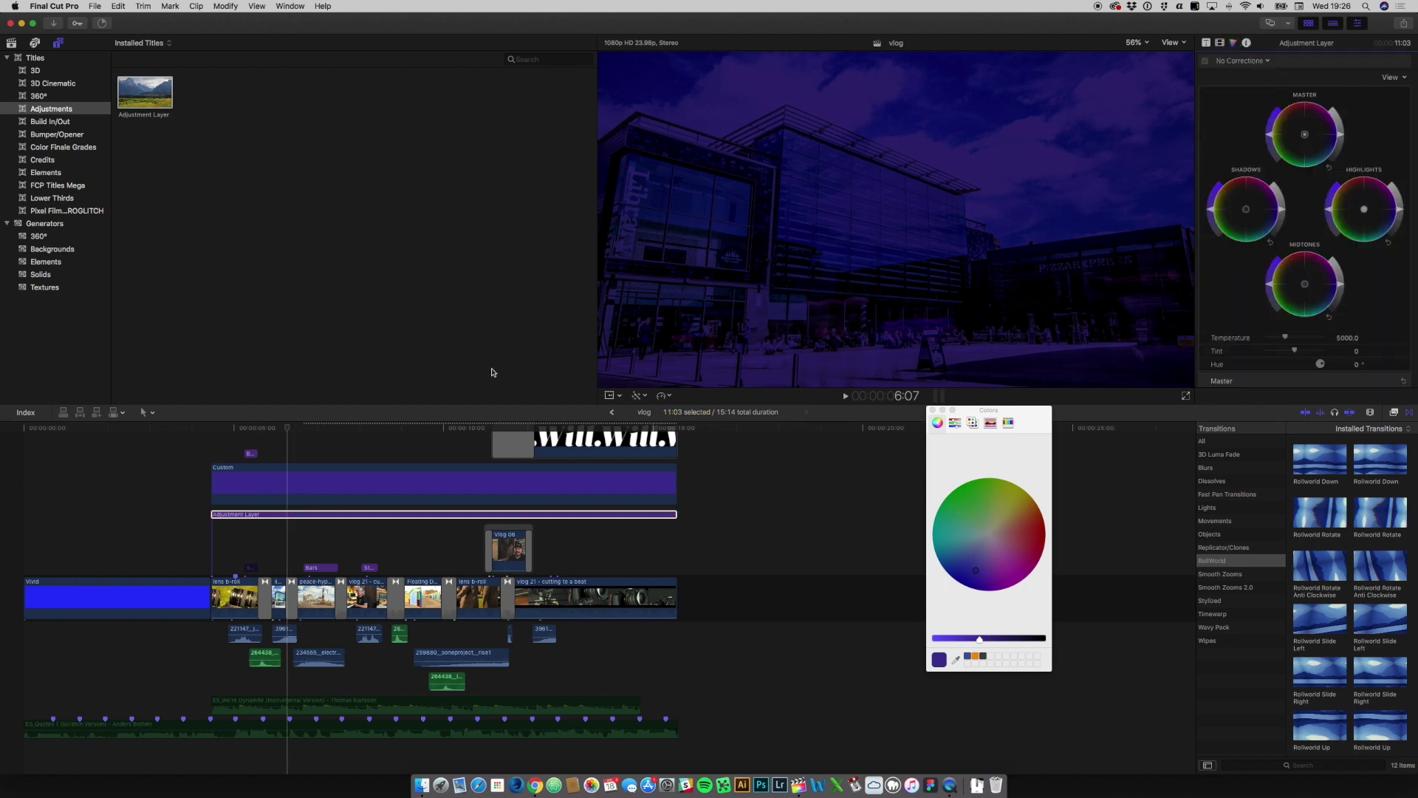
left_click(441, 473)
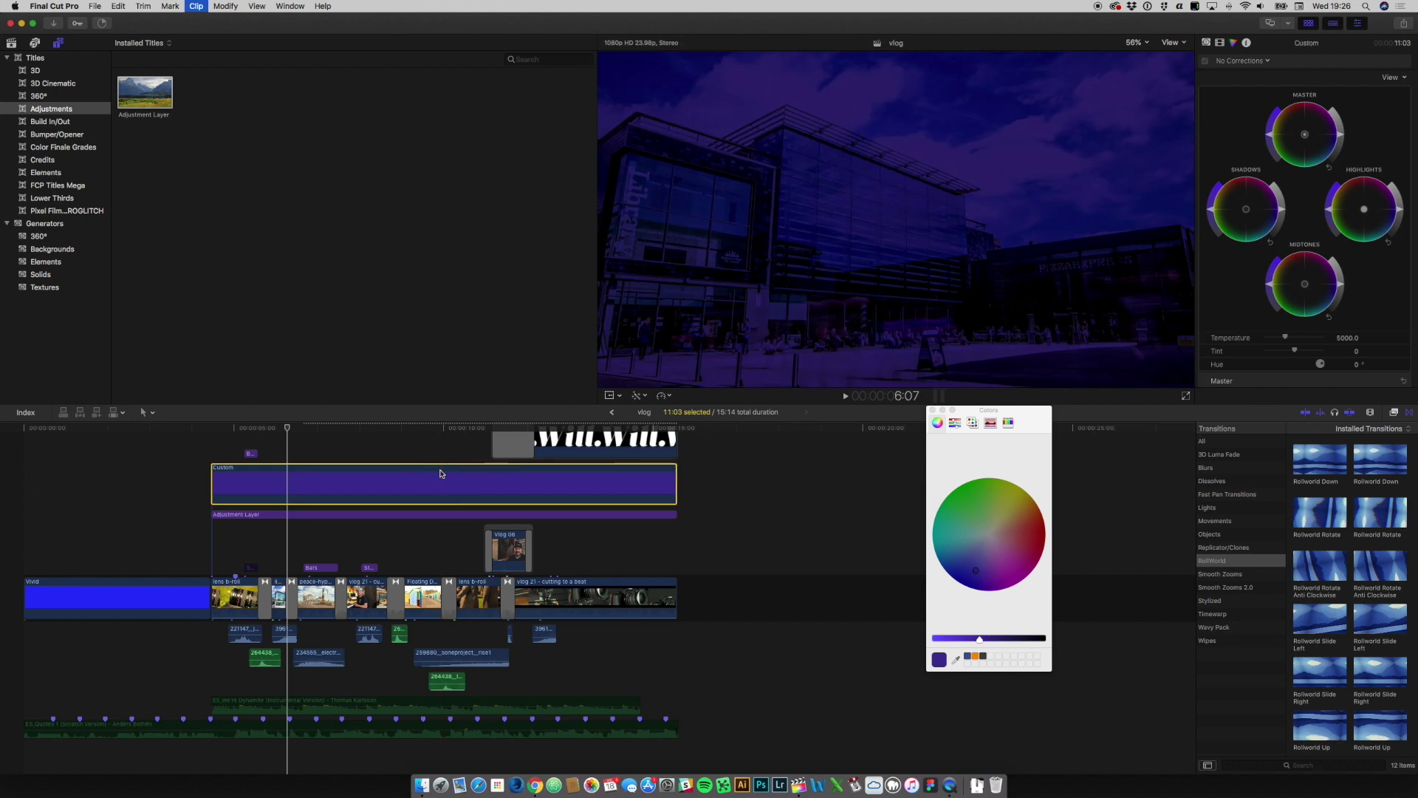
key("v")
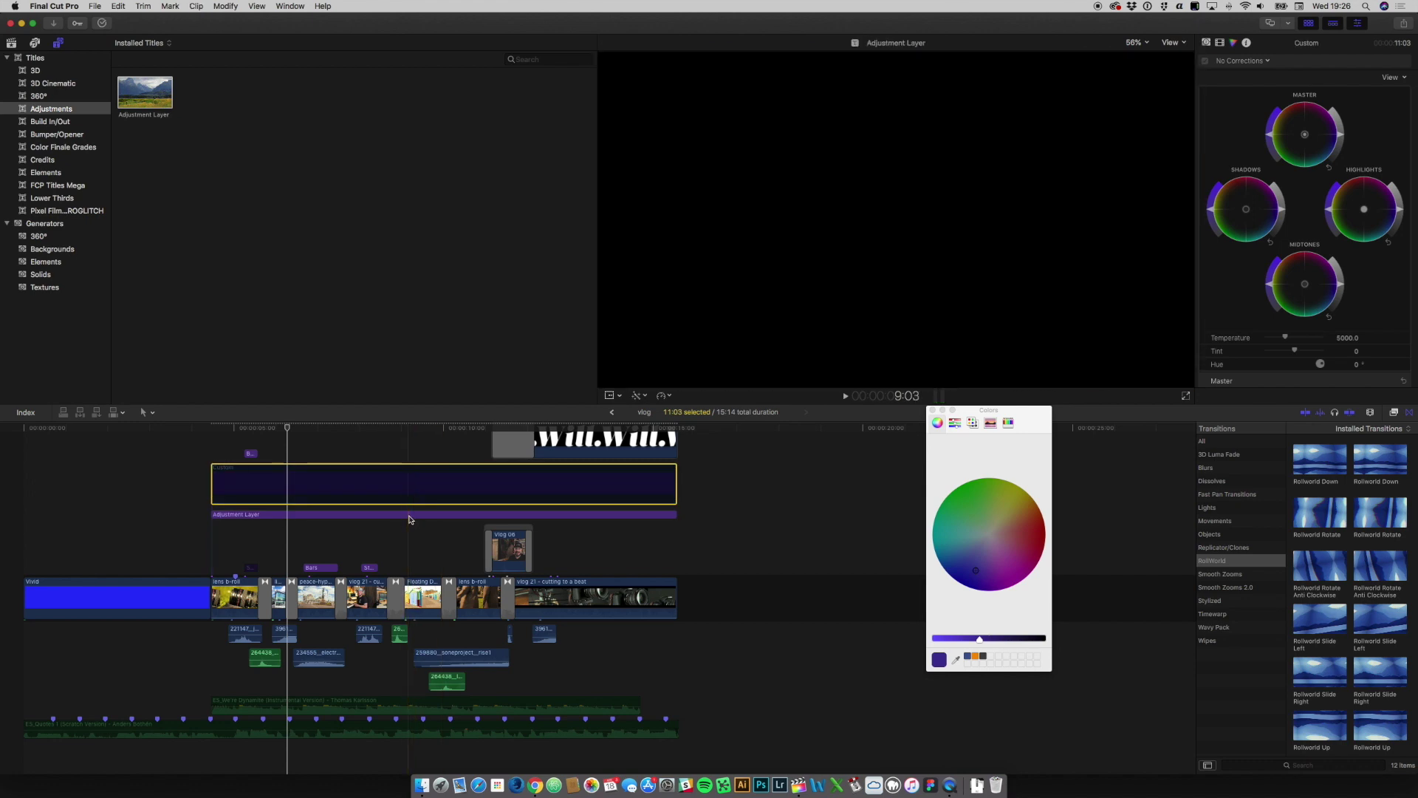
left_click(407, 515)
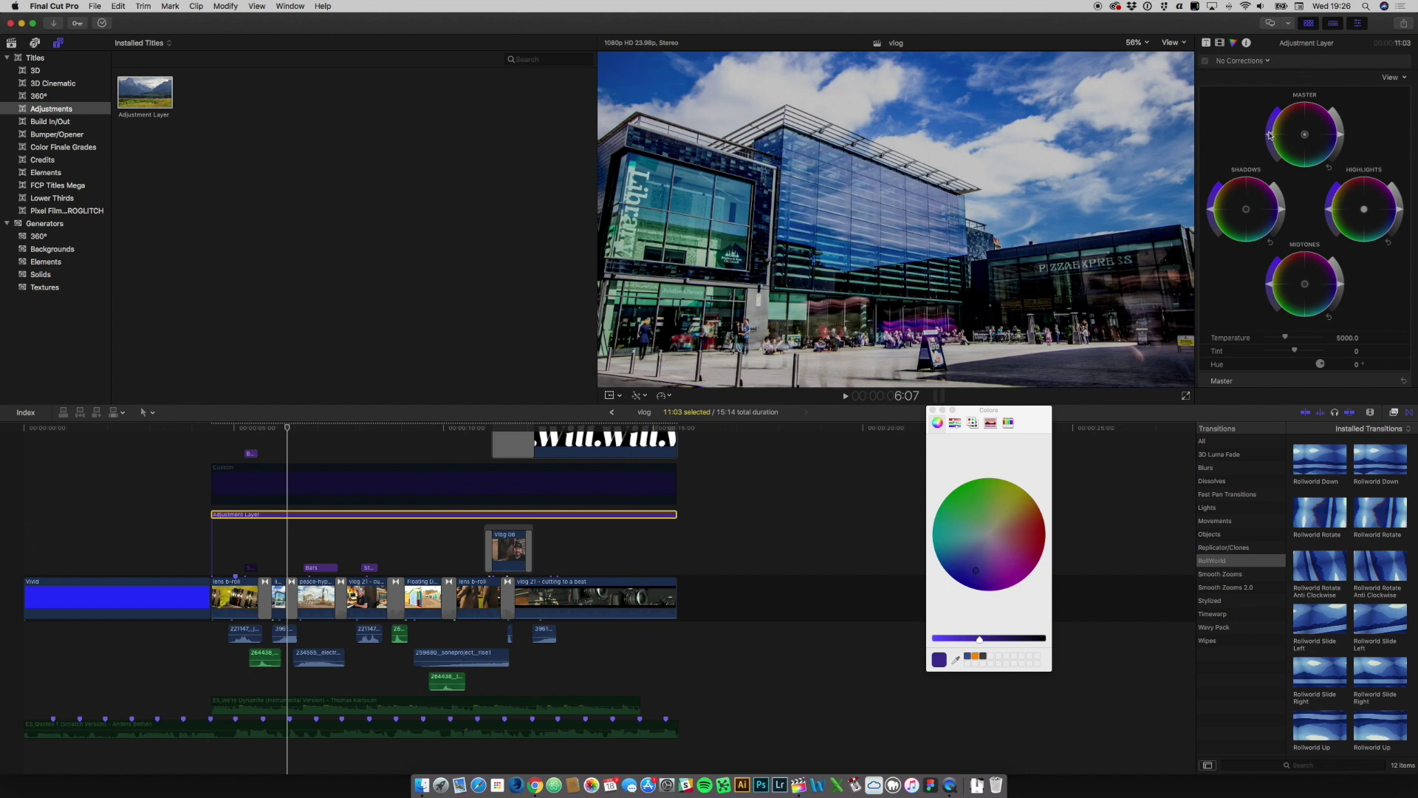
left_click_drag(1270, 135, 1280, 160)
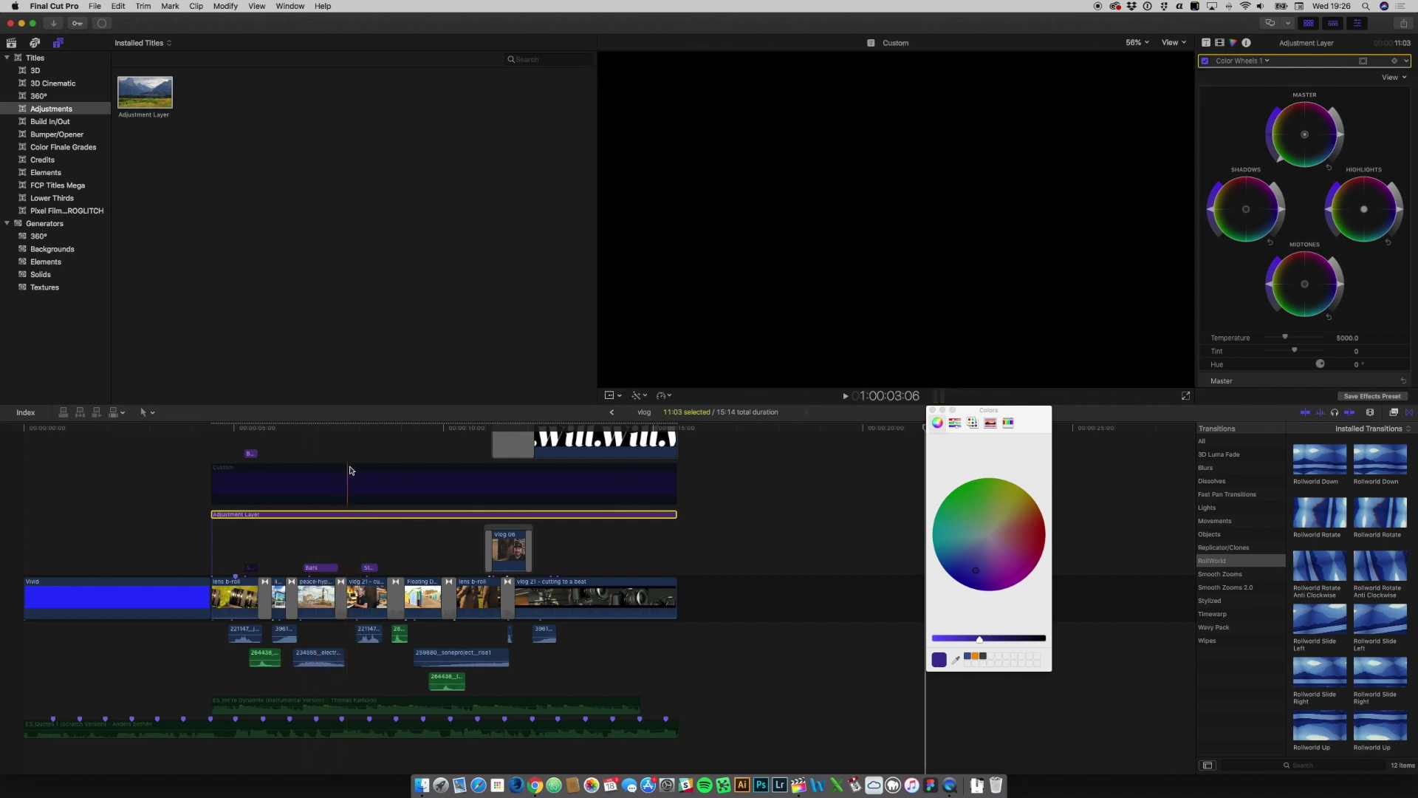
left_click(350, 470)
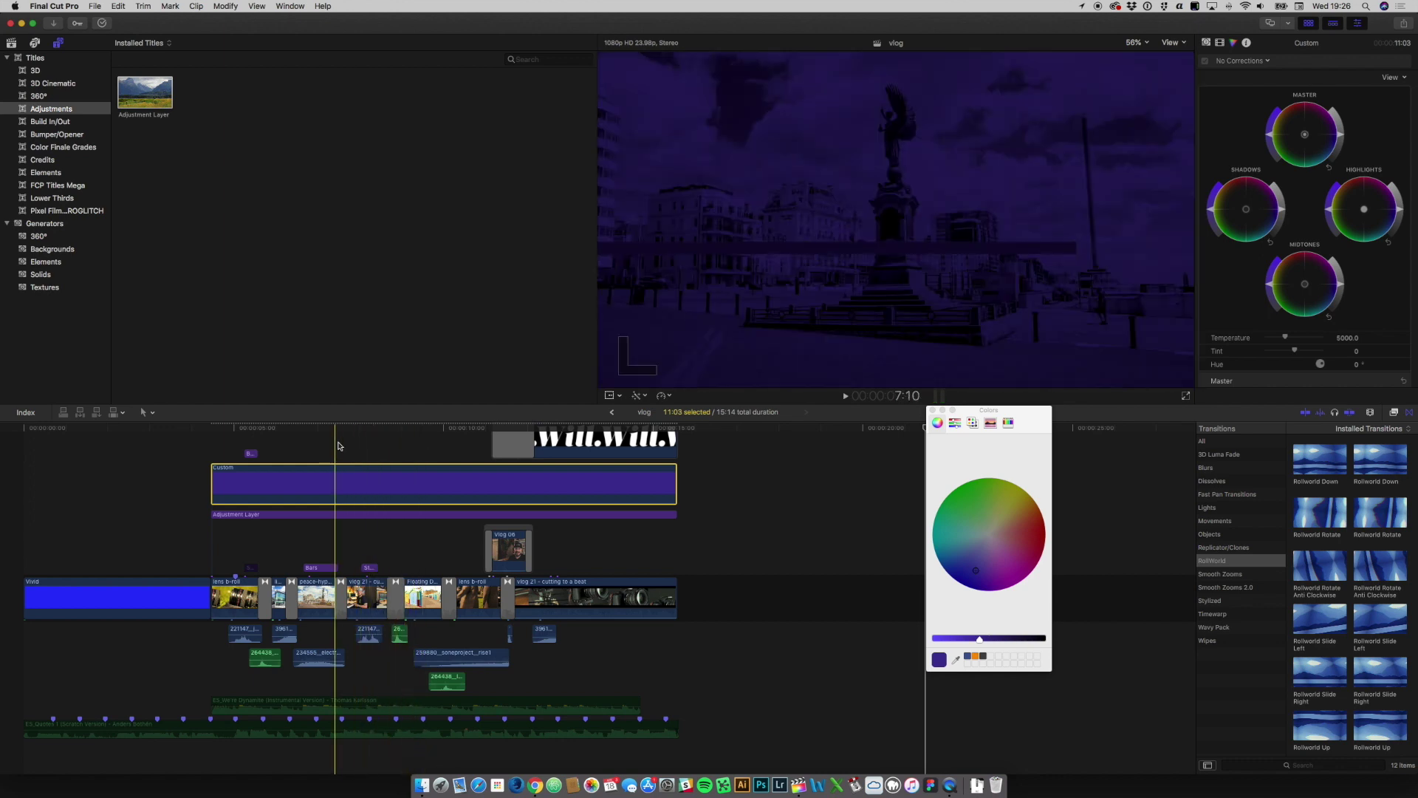
left_click(384, 514)
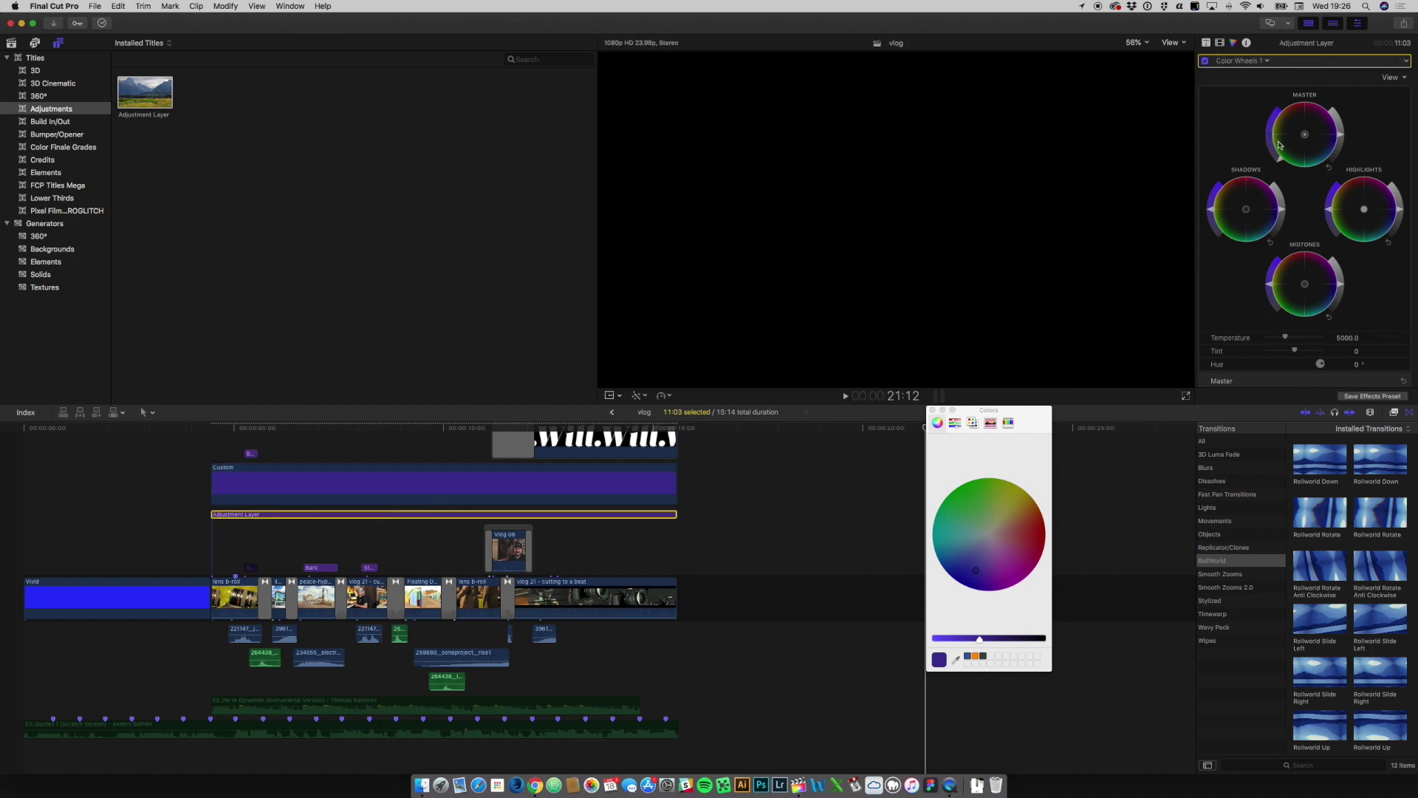
Apply the Custom LUT effect to the Adjustment Layer and browse its available LUTs.
mouse_move(1279, 162)
left_mouse_down()
mouse_move(1282, 143)
mouse_move(1260, 136)
left_mouse_up()
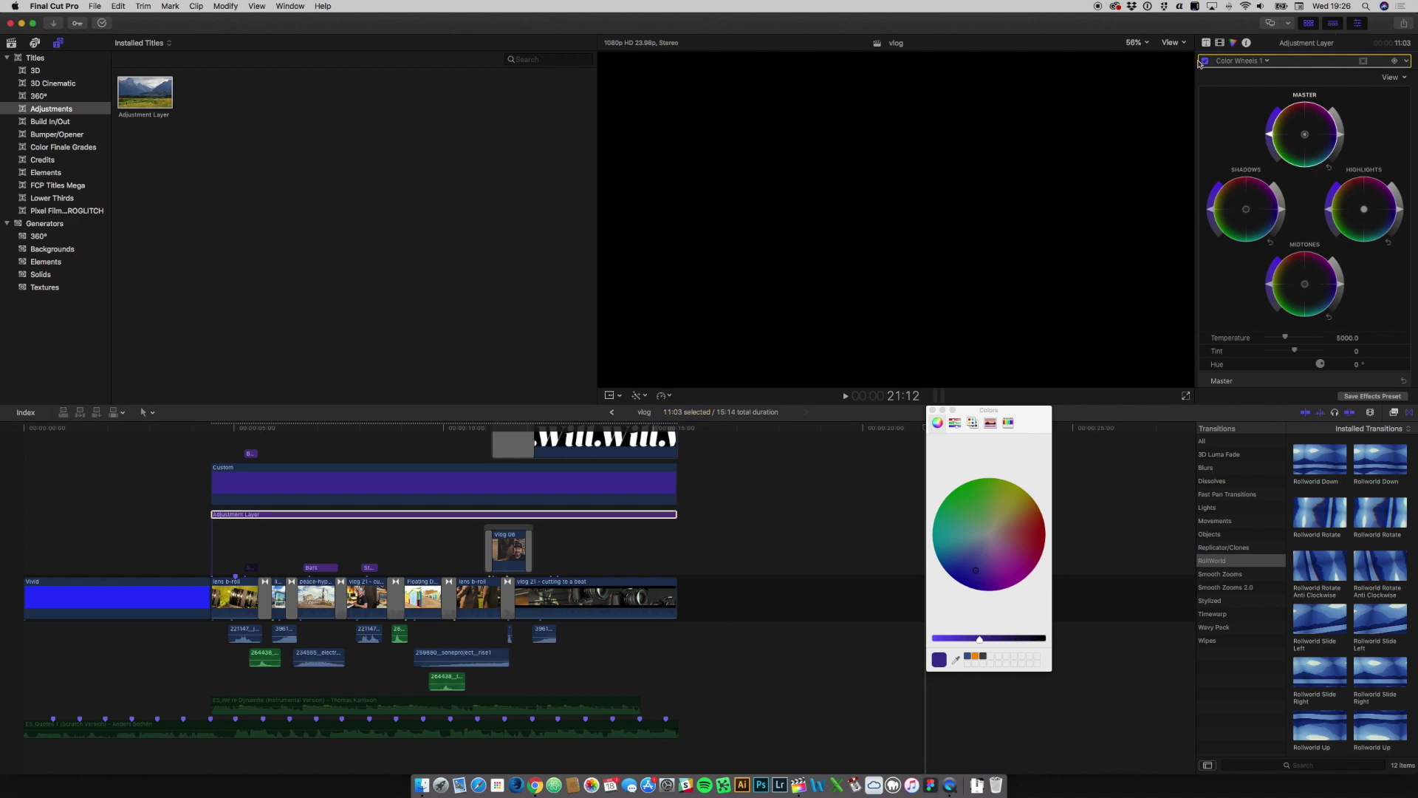
left_click(352, 516)
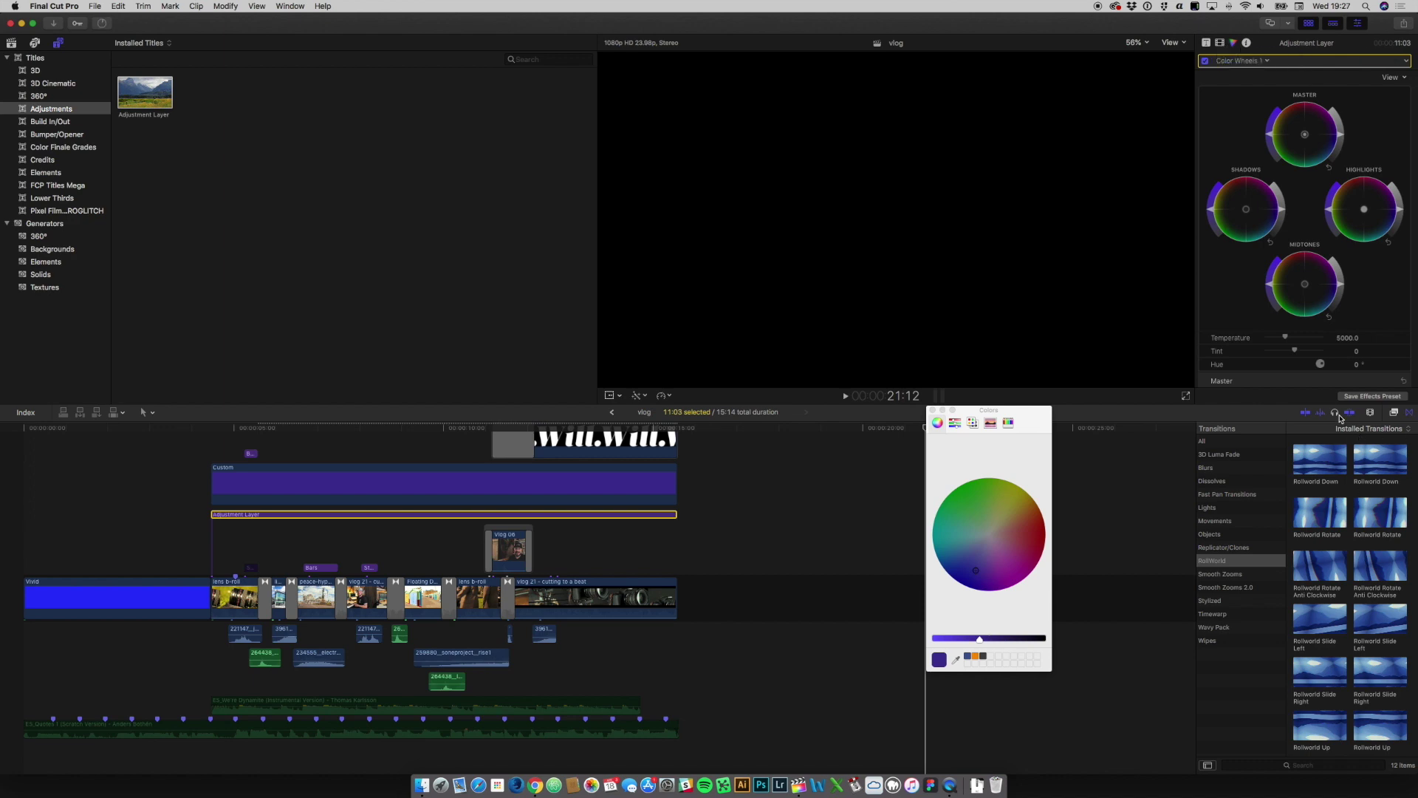
left_click(1395, 414)
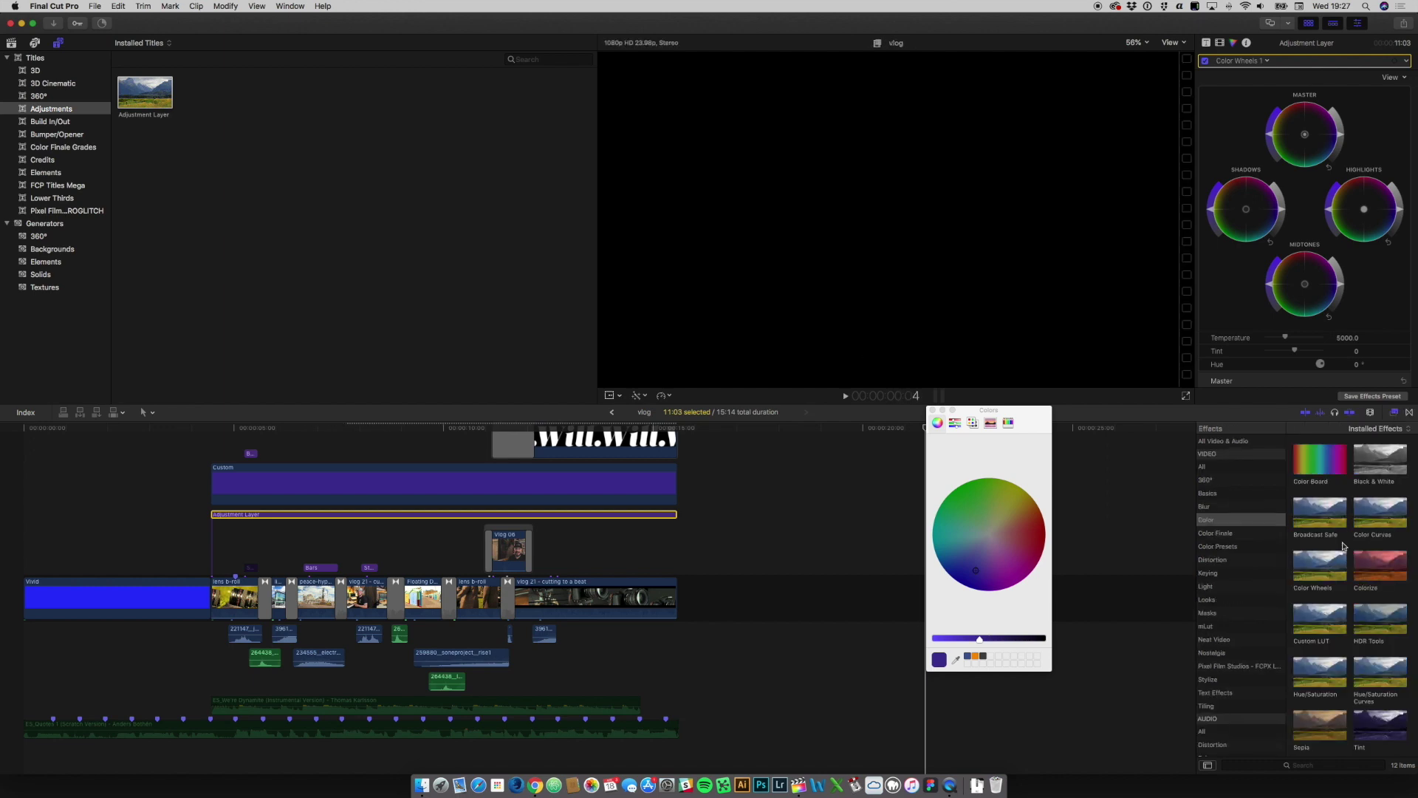
left_click(1314, 630)
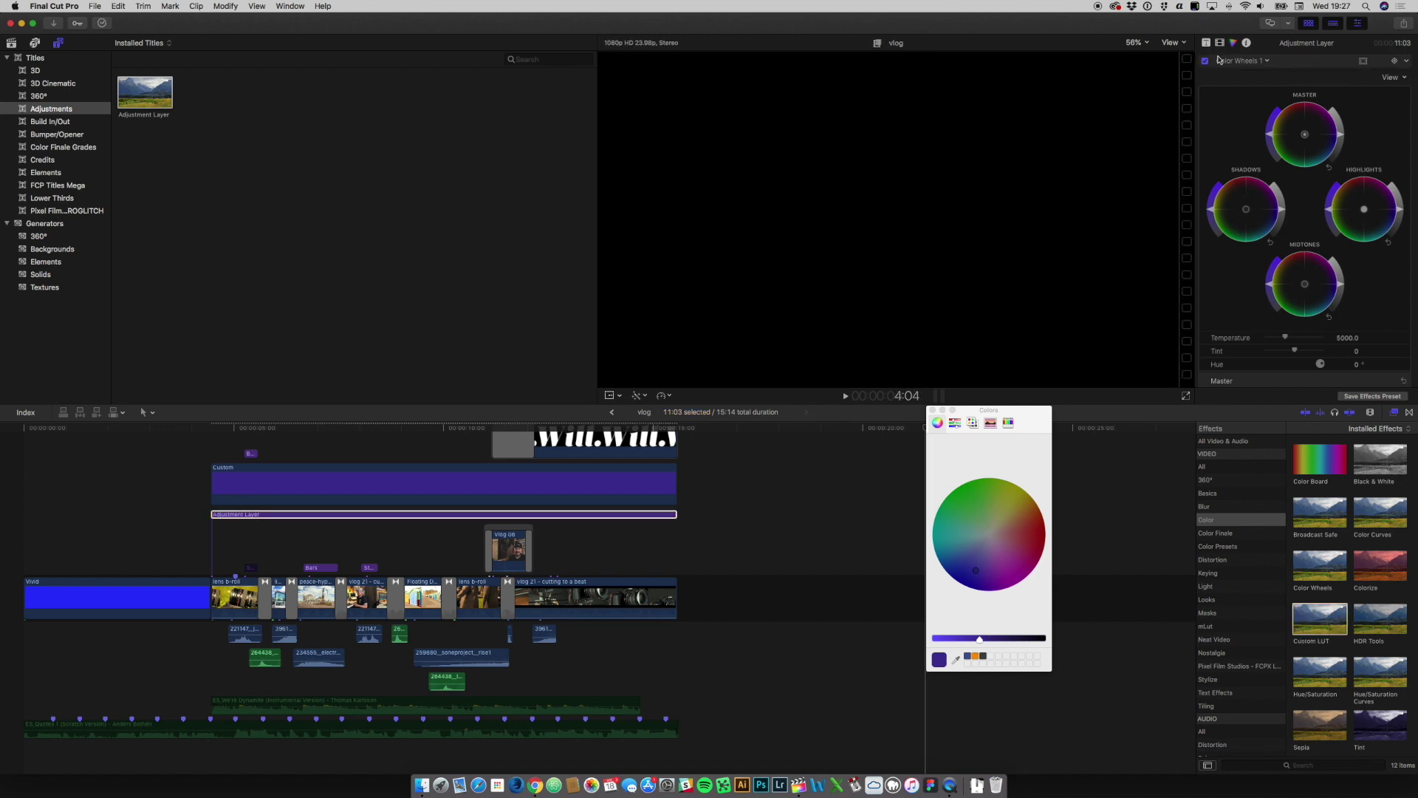
left_click(1220, 45)
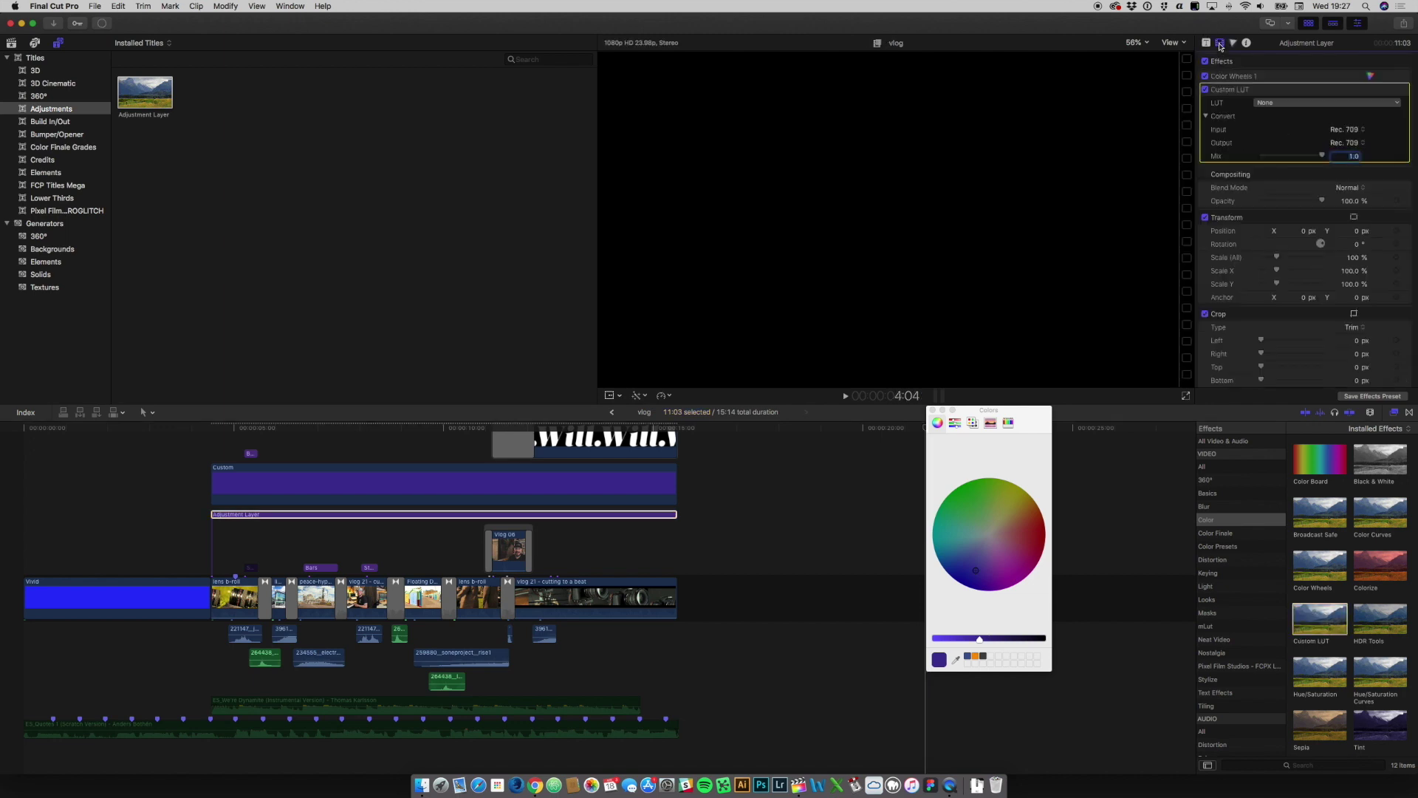
left_click(1288, 107)
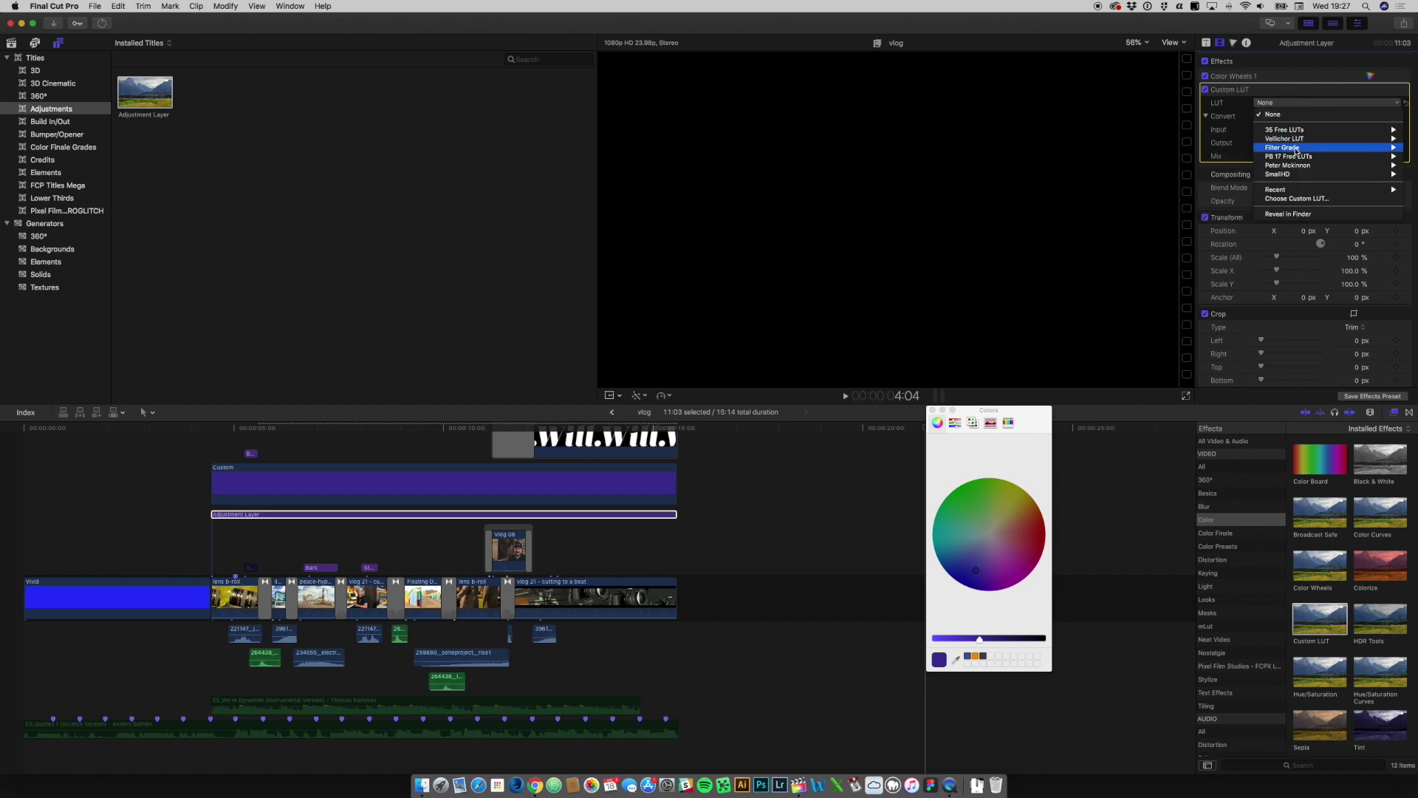
mouse_move(1299, 165)
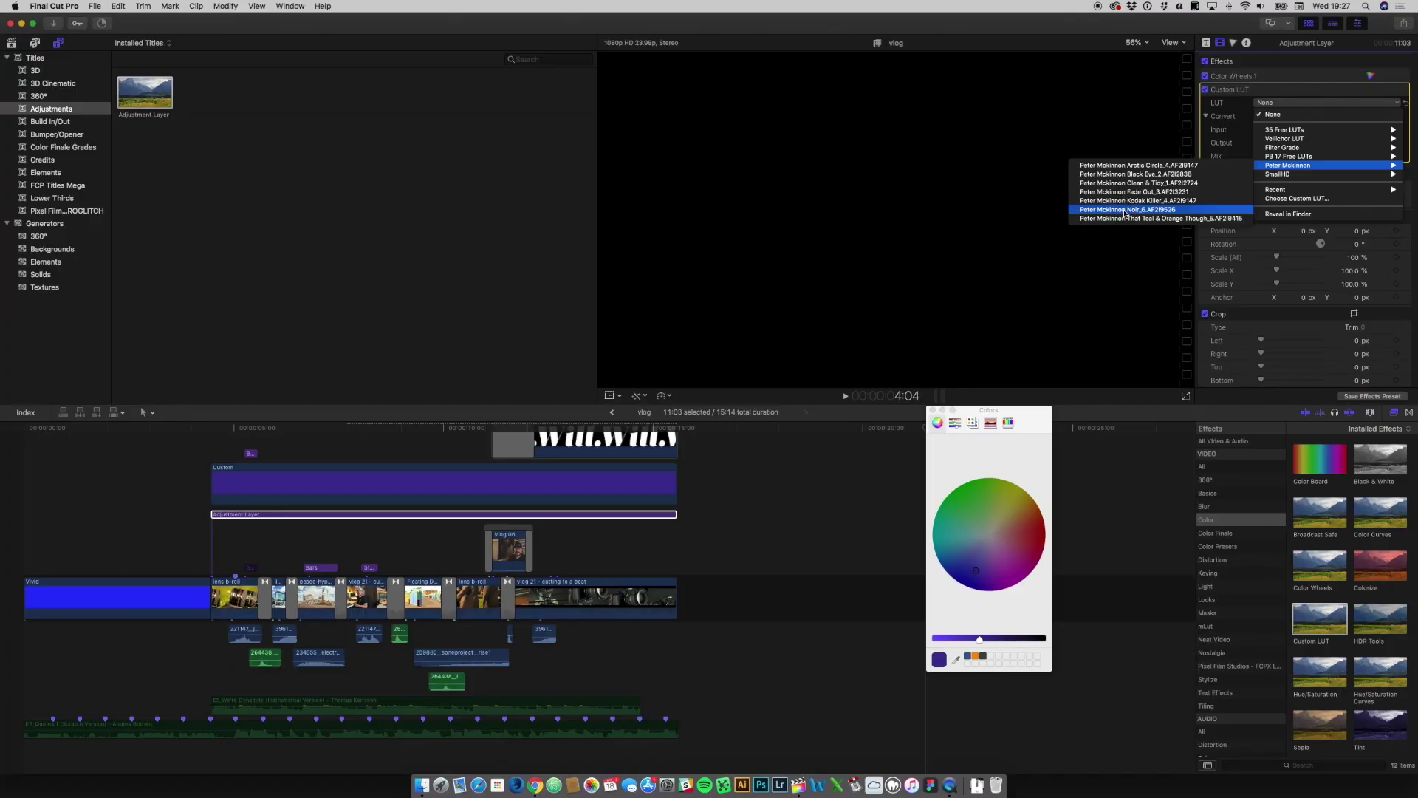
Load the Noir black-and-white LUT into Custom LUT, then return to the Adjustment Layer's colour wheels.
left_click(1125, 210)
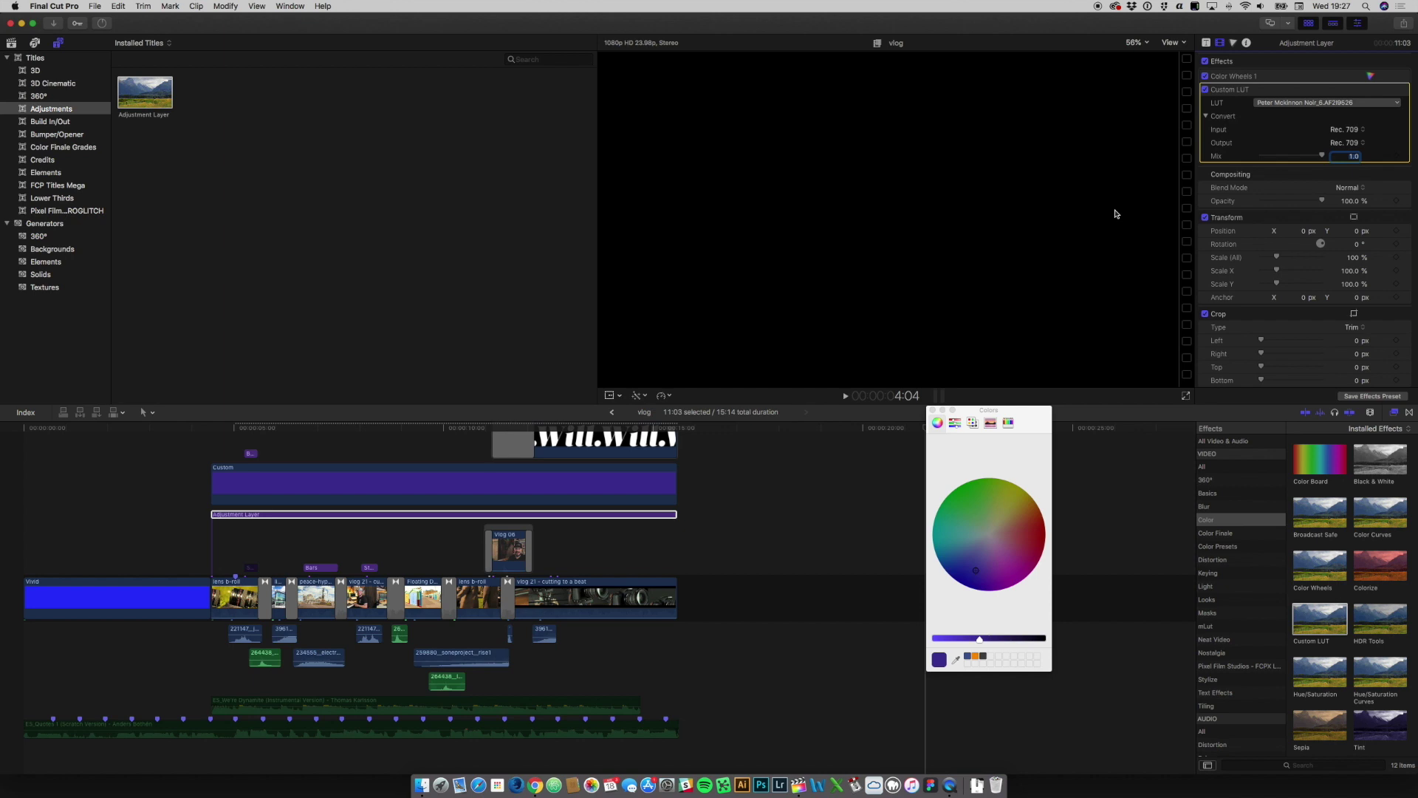
left_click(322, 513)
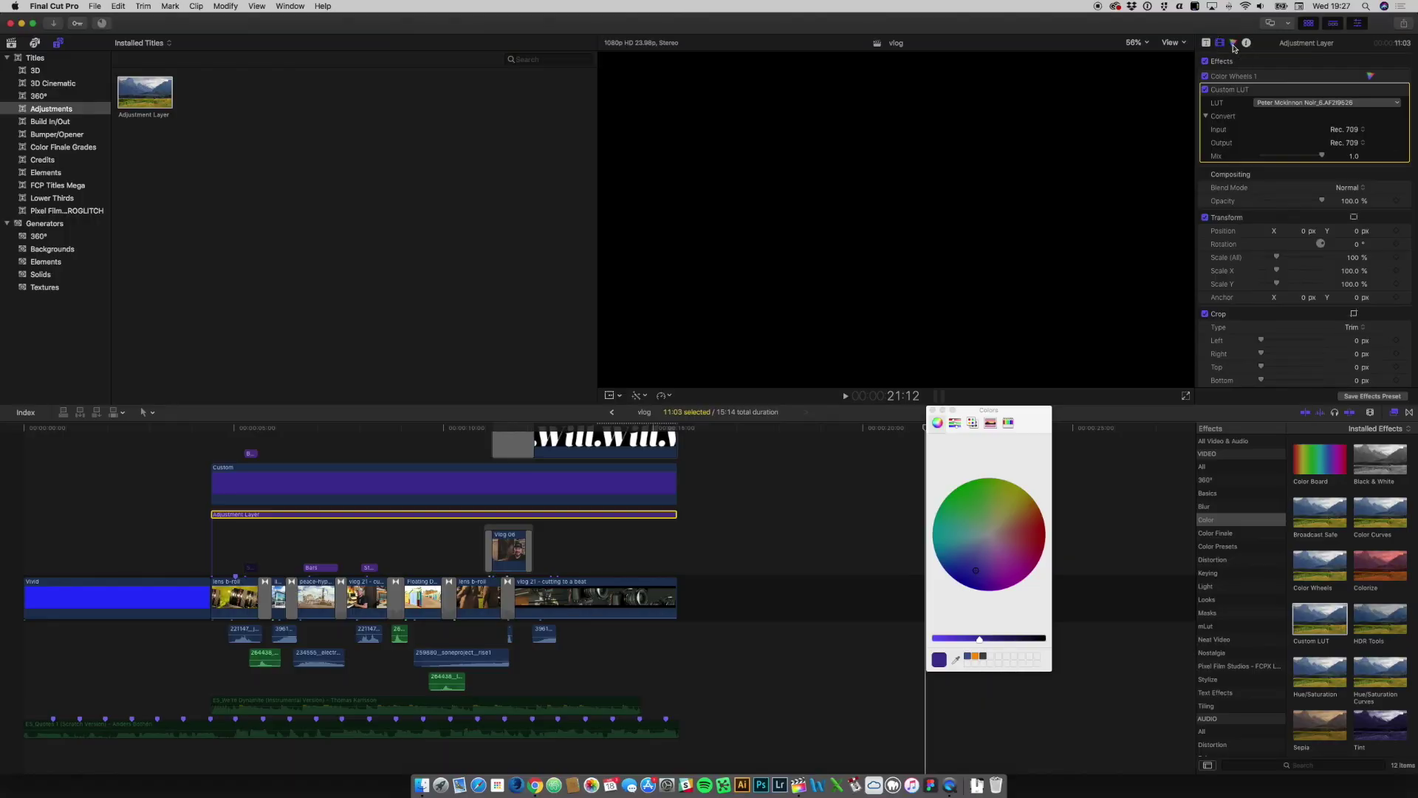
left_click(1304, 81)
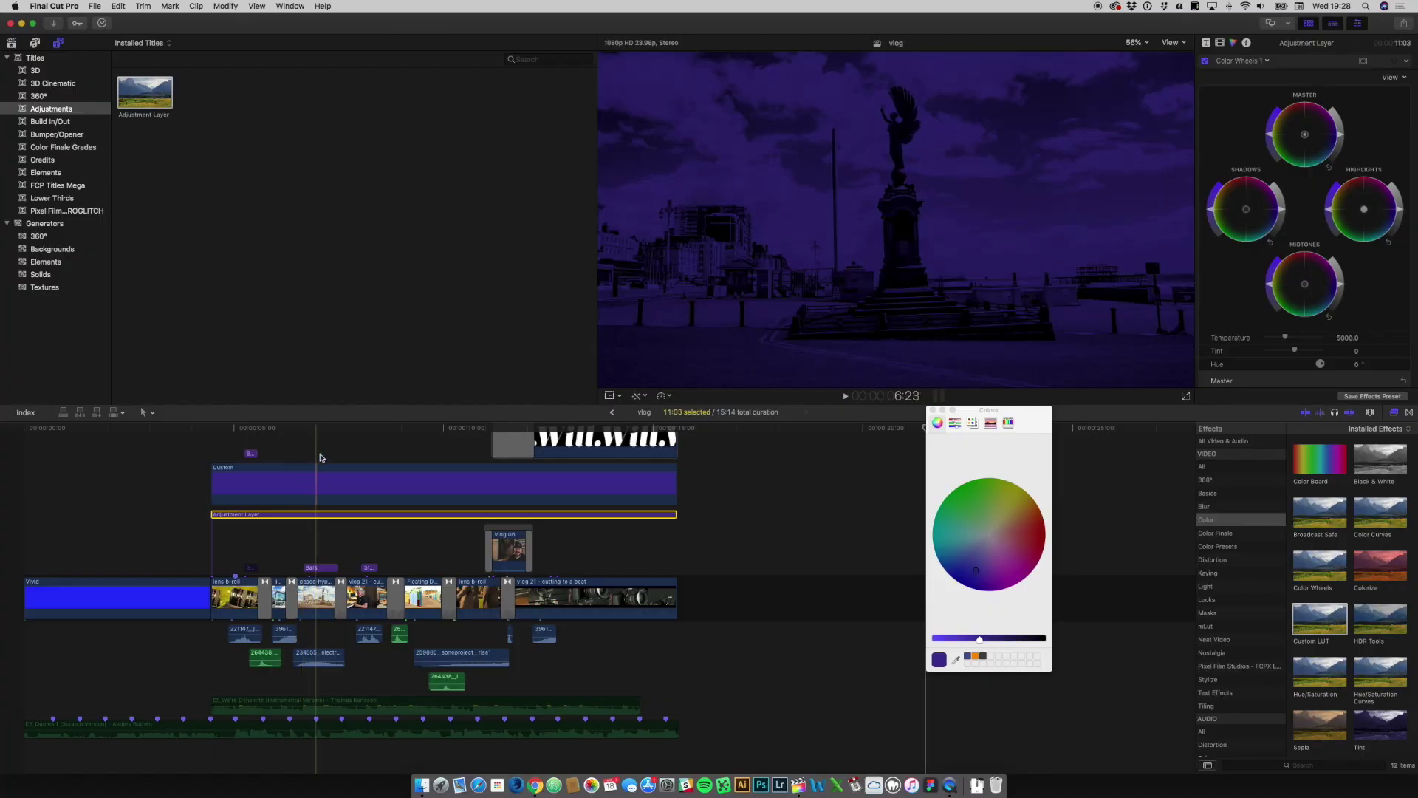
Lower the purple Custom clip's compositing opacity to 88.32%.
left_click(316, 451)
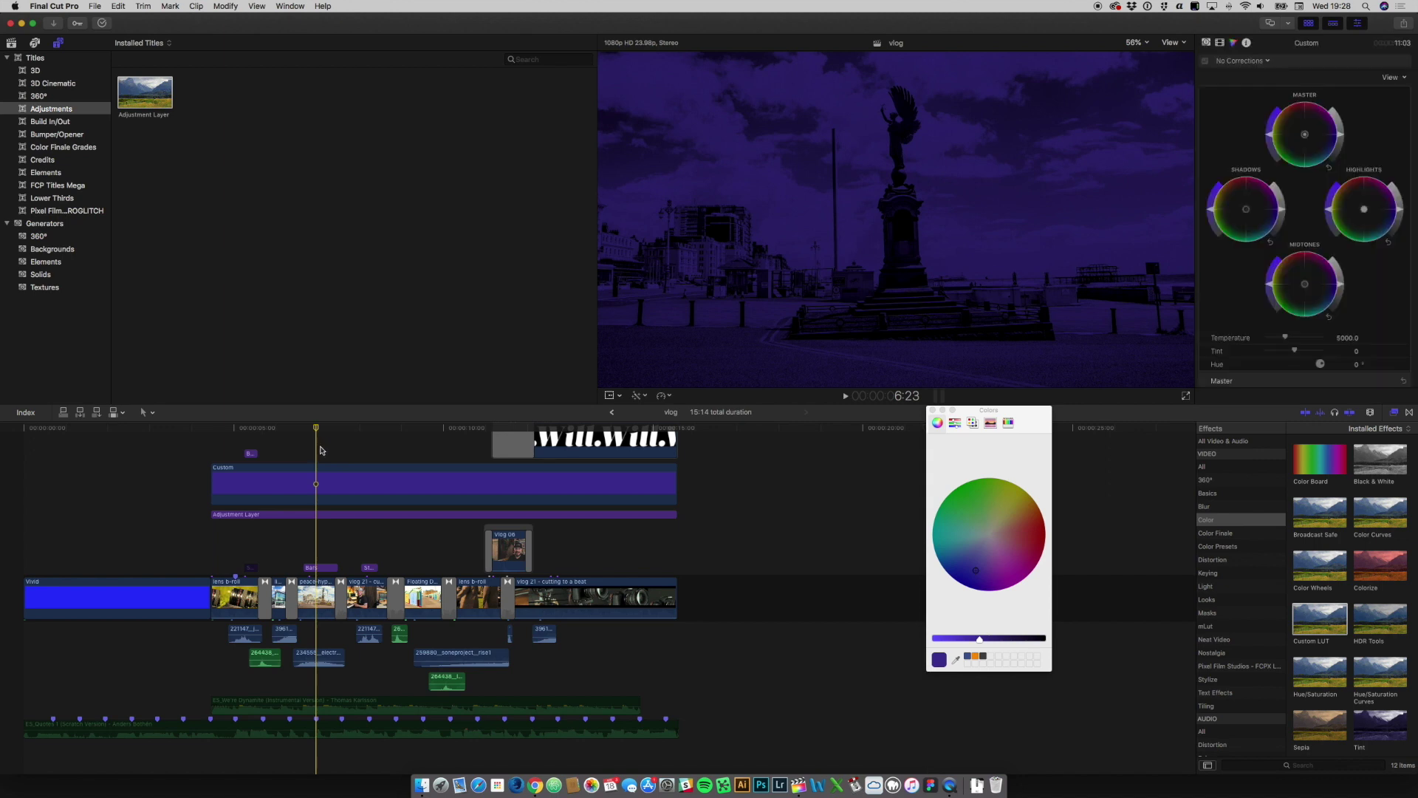
left_click(323, 470)
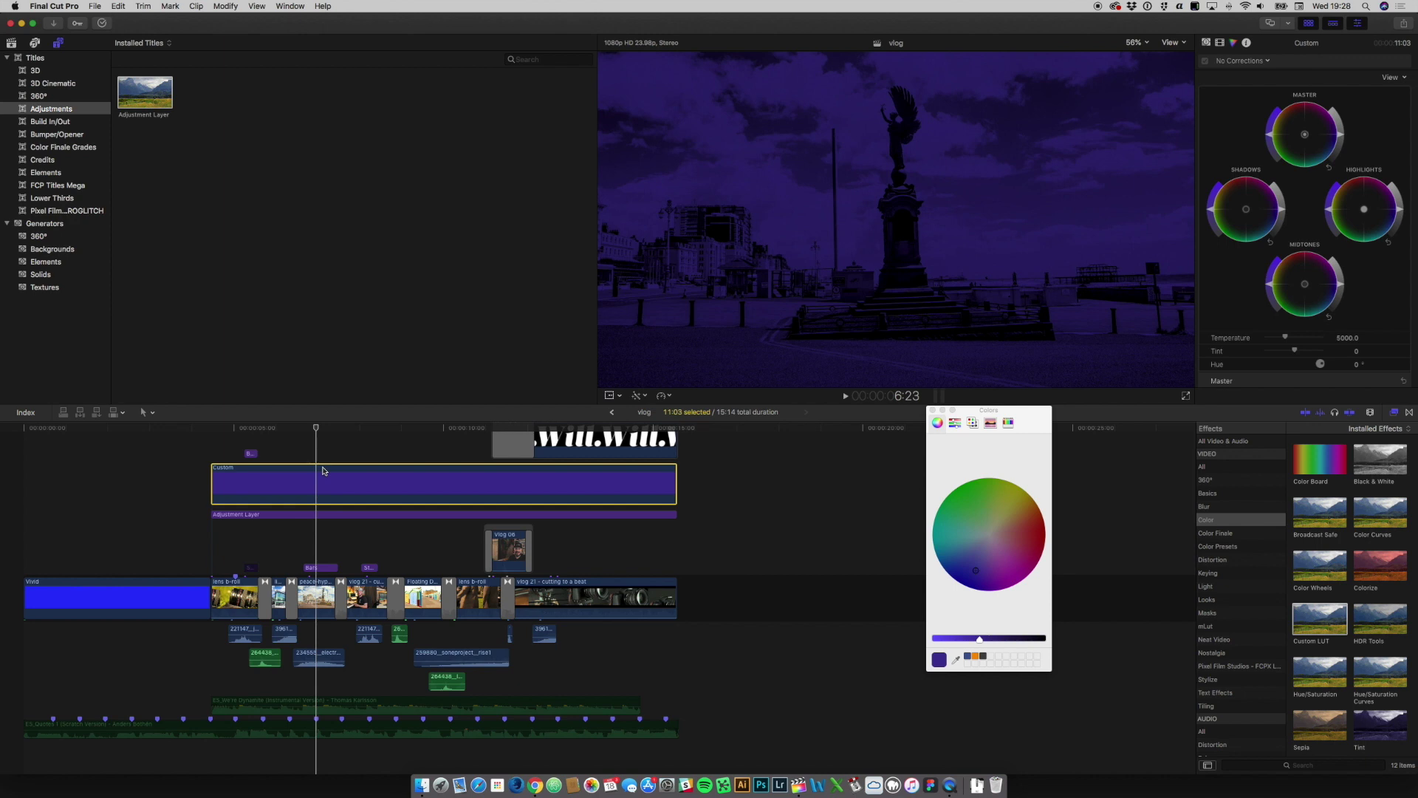
left_click(322, 455)
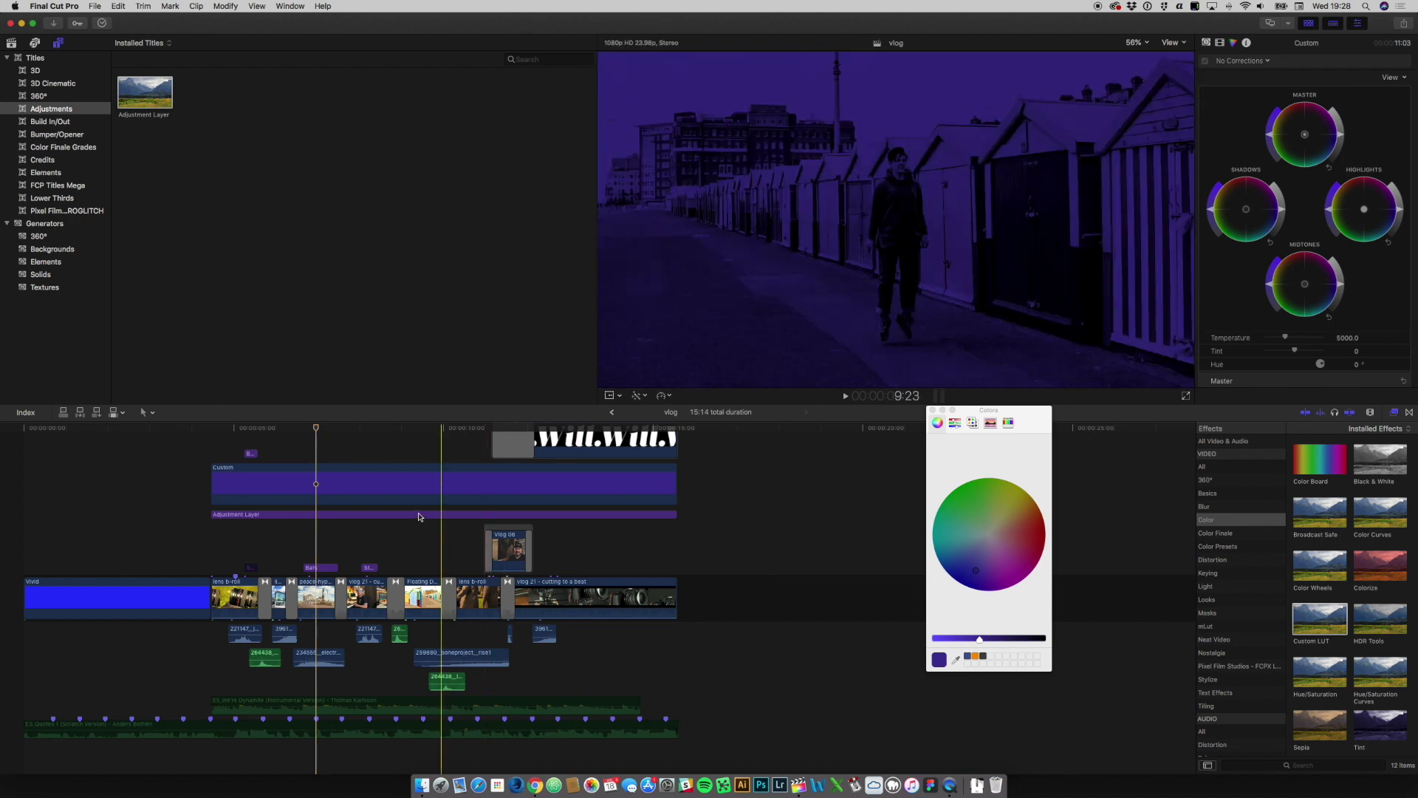
left_click(420, 478)
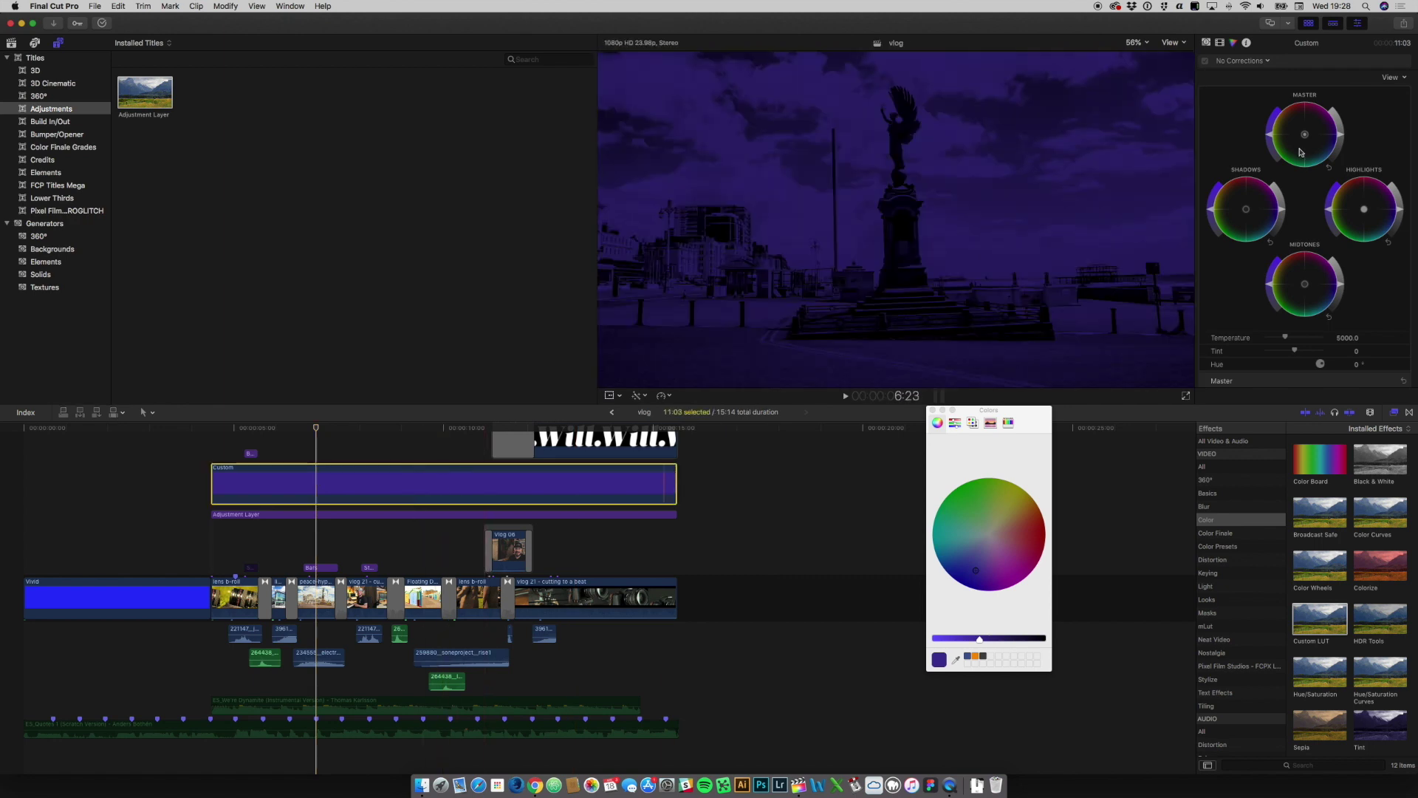
left_click(1222, 45)
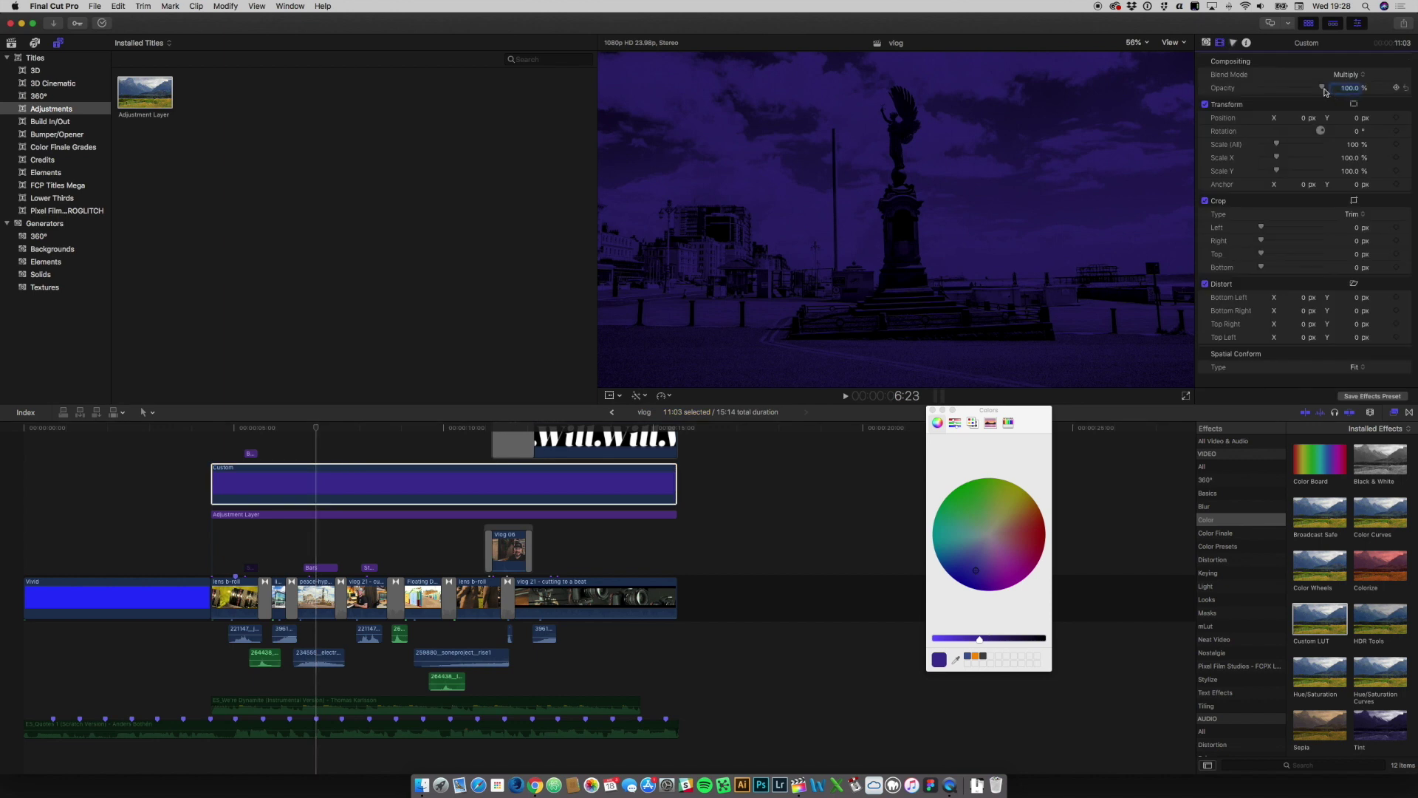
mouse_move(1326, 92)
left_mouse_down()
mouse_move(1307, 91)
mouse_move(1326, 89)
left_mouse_up()
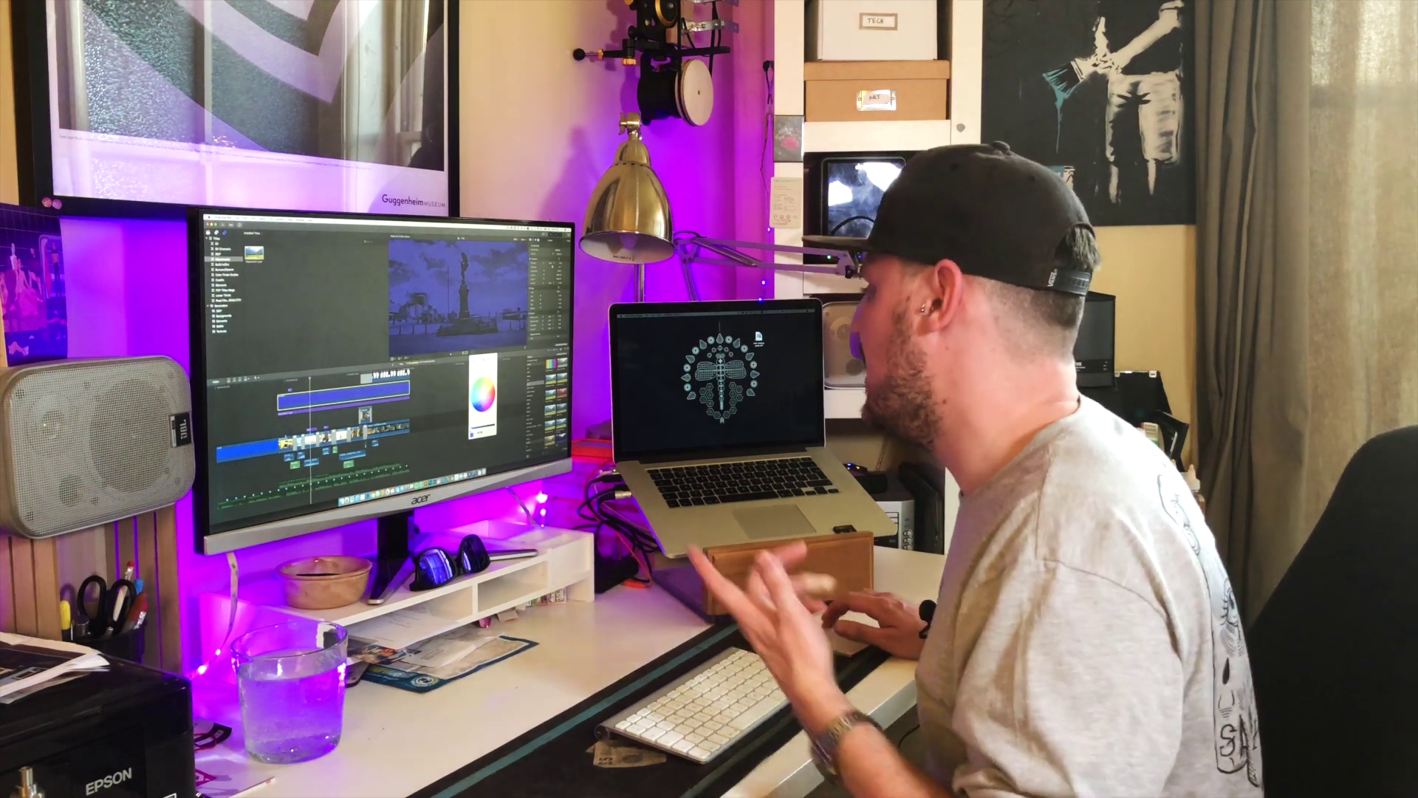
key("space")
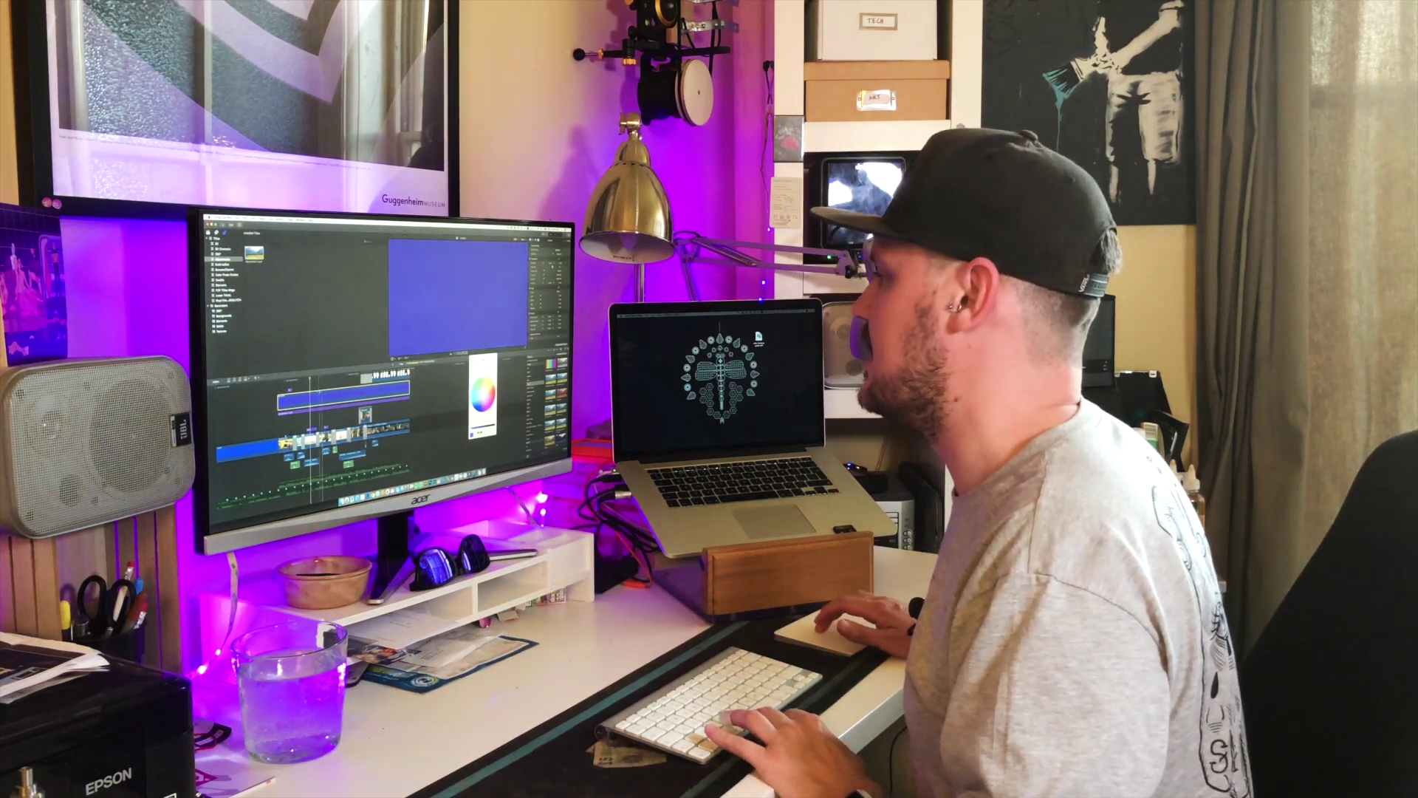